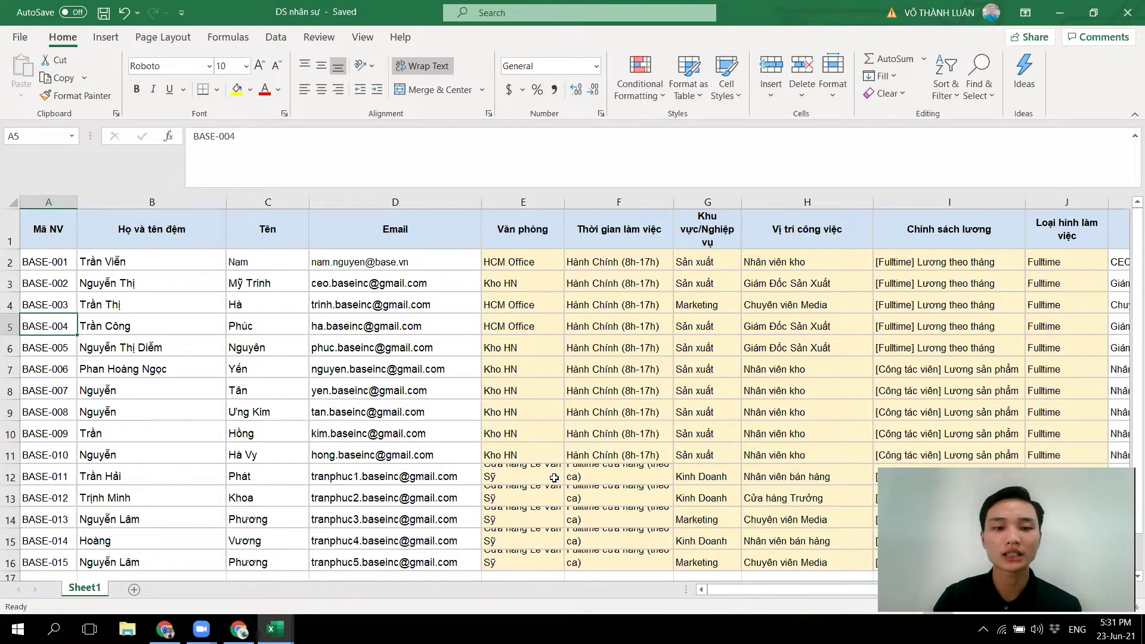
- Switch to the Google Sheets file Mẫu dữ liệu BASE HRM and review its input sheets for offices, work areas, employee types and payroll policies
key("alt+Tab")
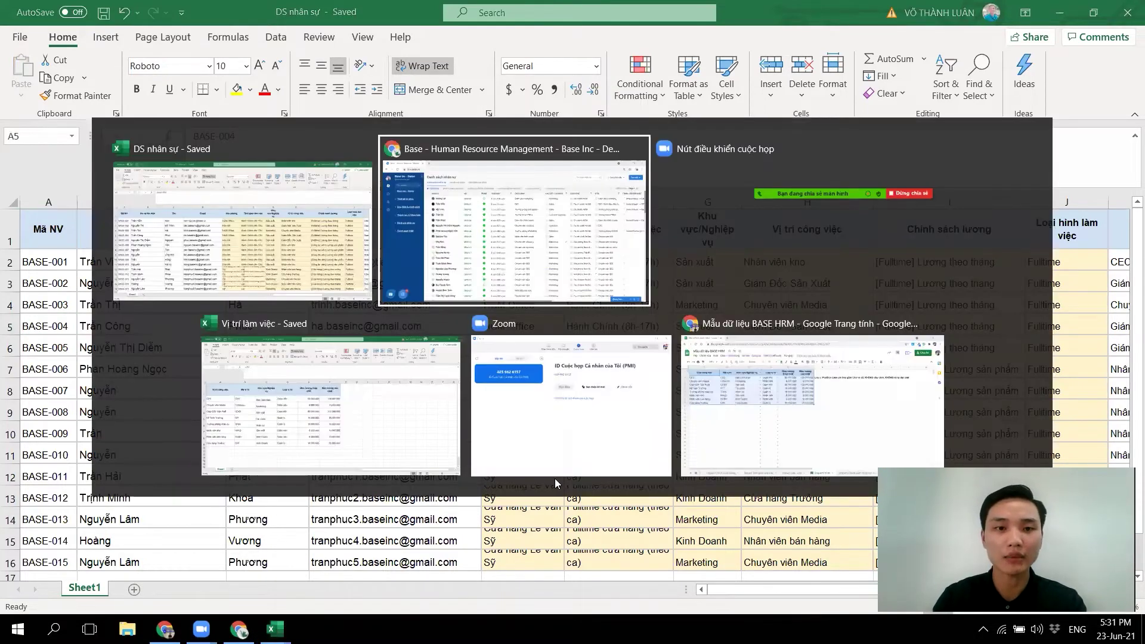
key("alt+Tab")
key("alt+Tab")
key("alt+Tab")
key("alt+Tab")
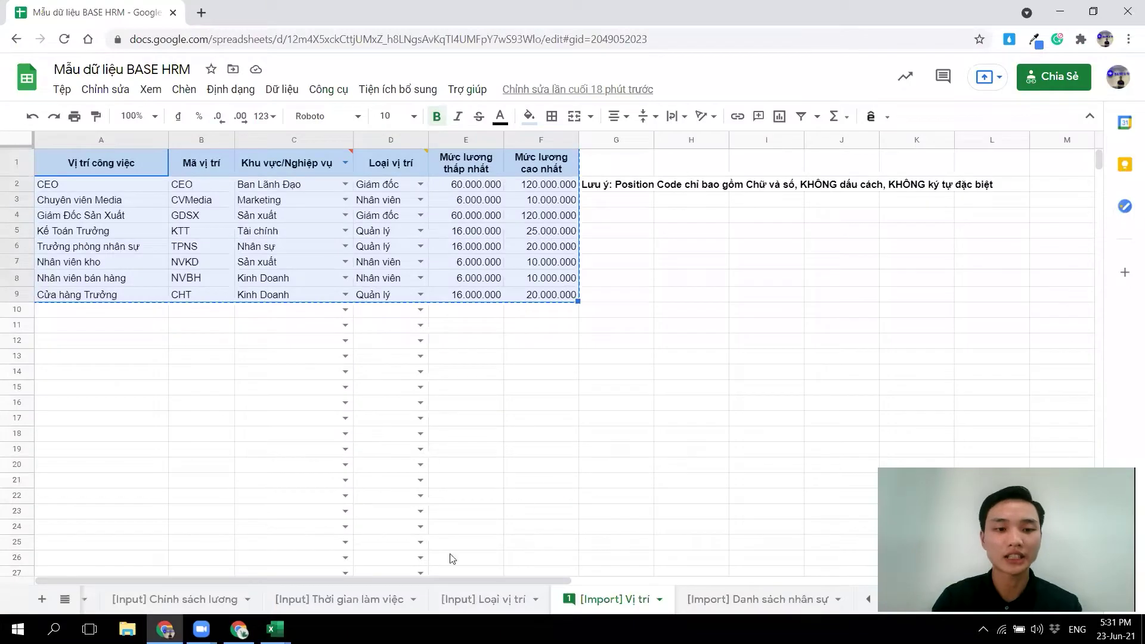
scroll(149, 599, "up", 3)
left_click(140, 601)
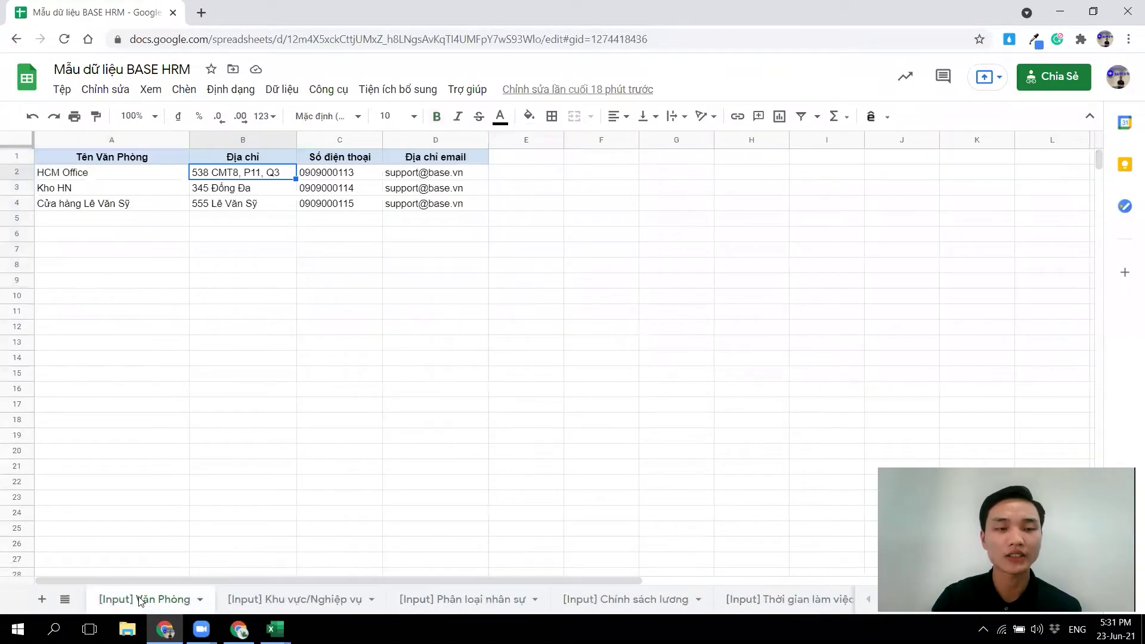
left_click(288, 595)
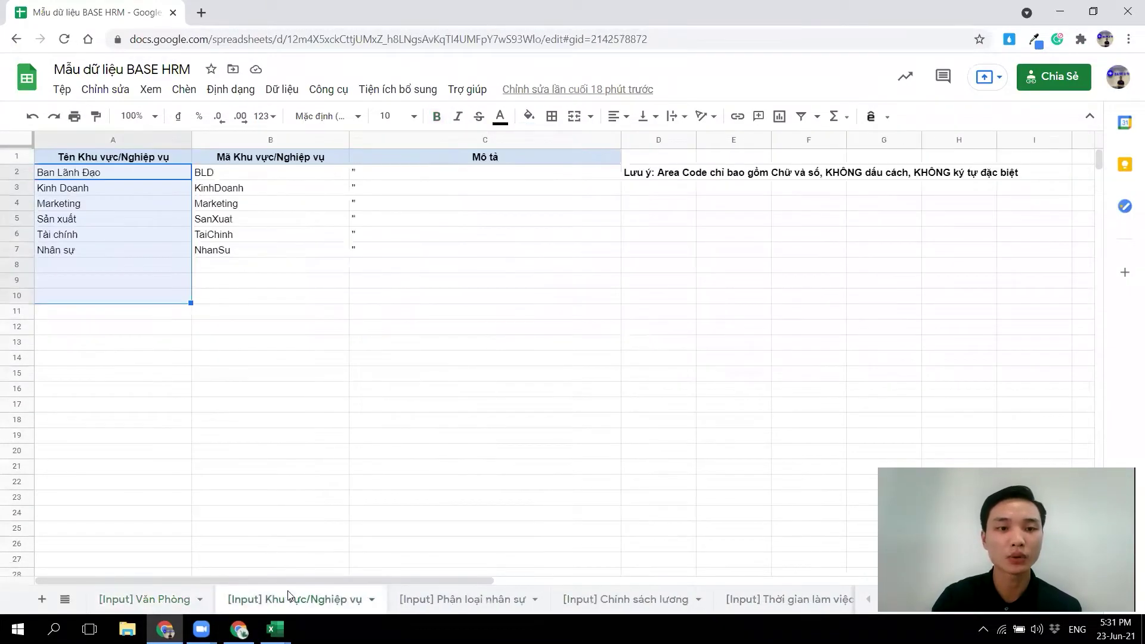
left_click(453, 598)
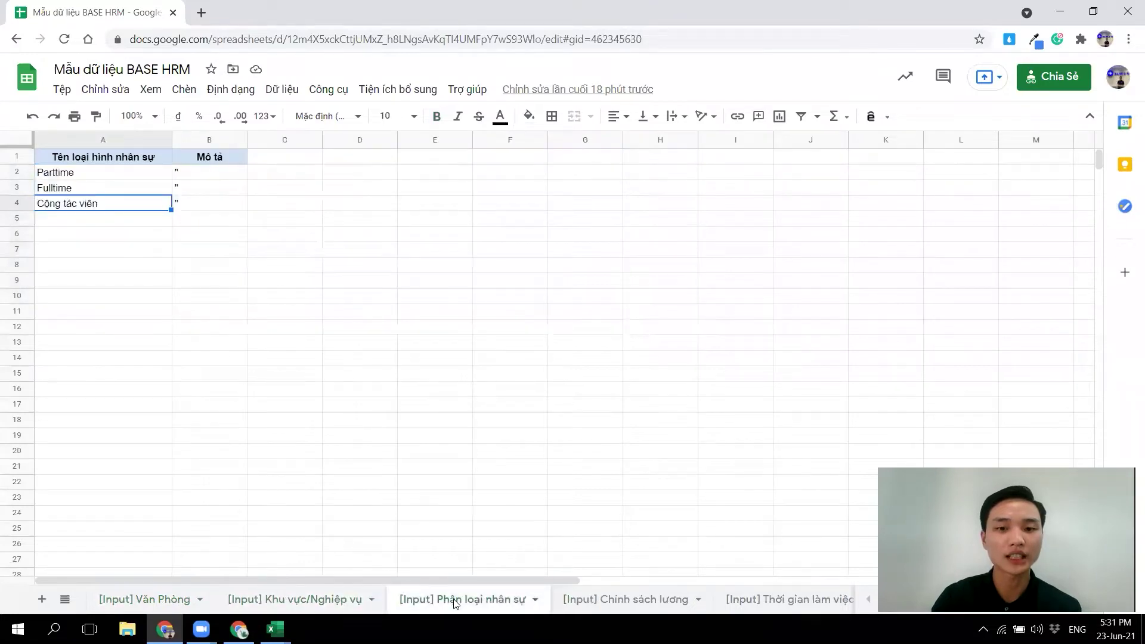
left_click(596, 601)
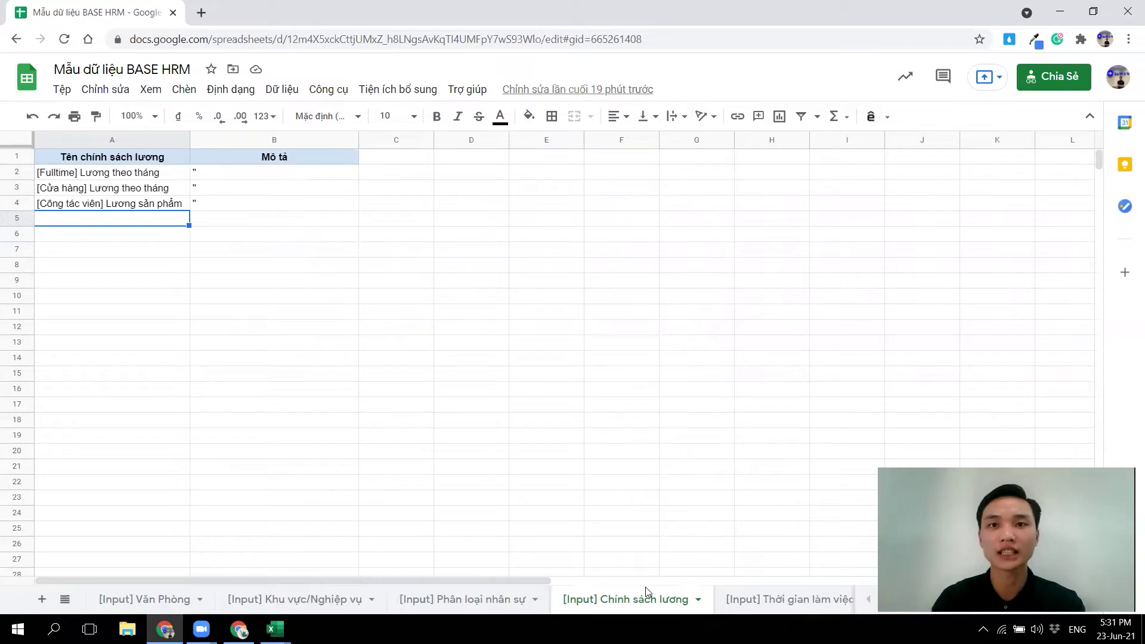
- Switch to Base HRM, examine the office list in the settings, and view the blank form for a new office
key("alt+Tab")
key("alt+Tab")
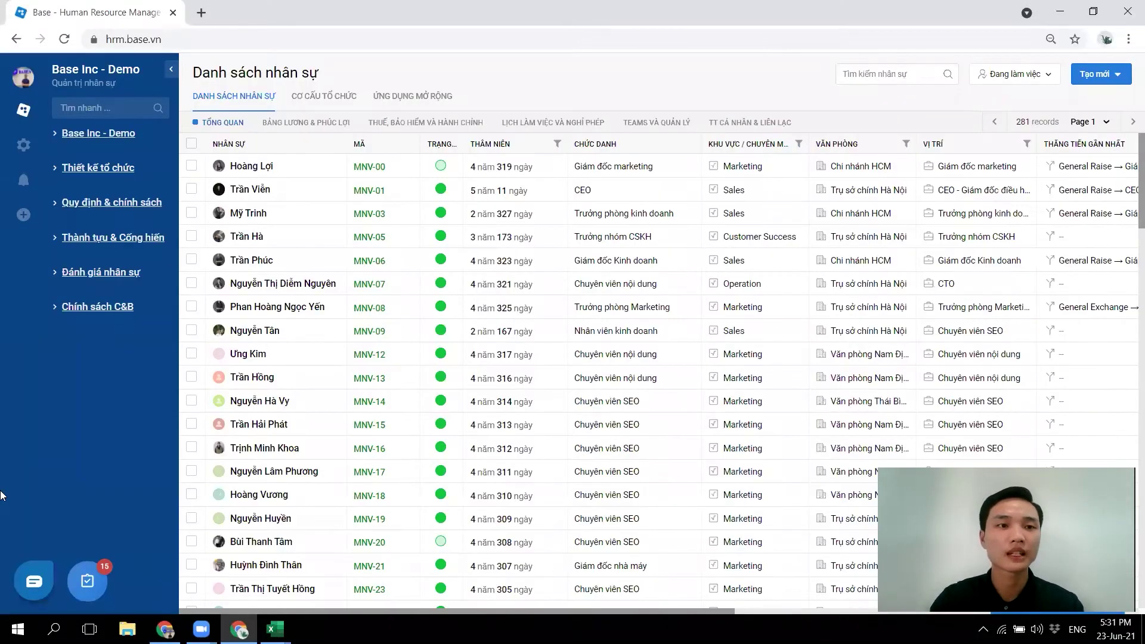
left_click(22, 145)
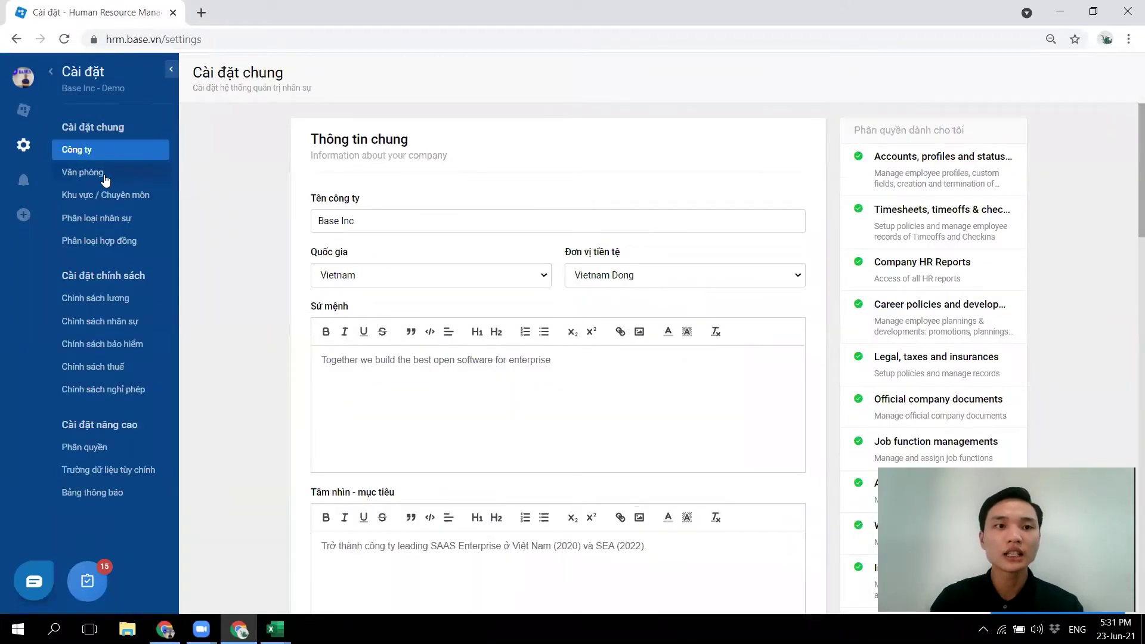
left_click(77, 177)
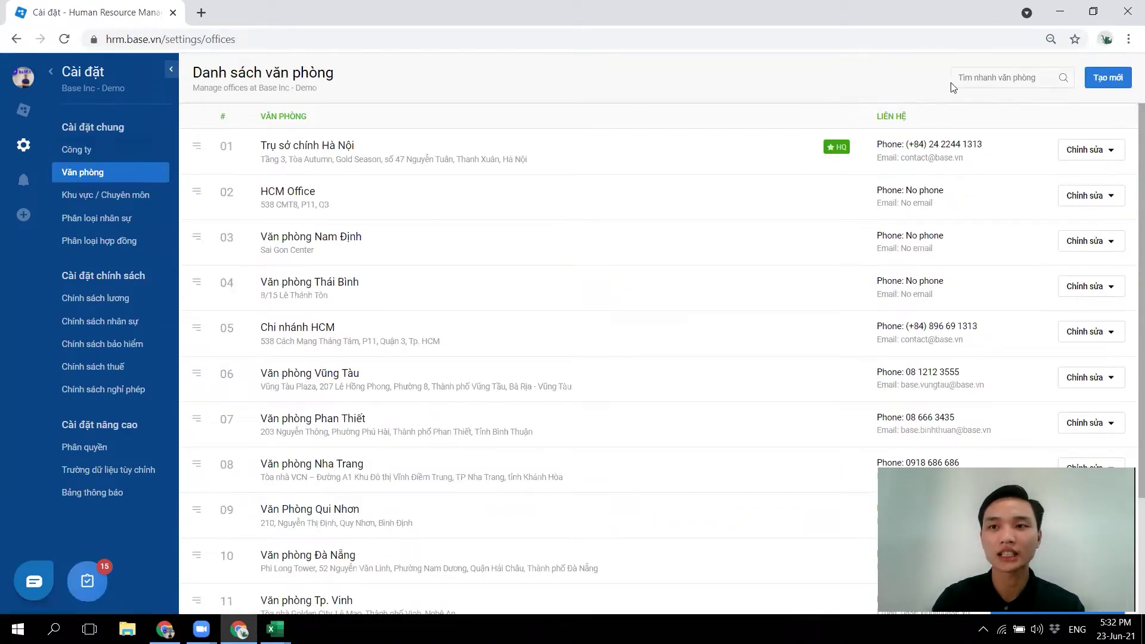
left_click(1109, 83)
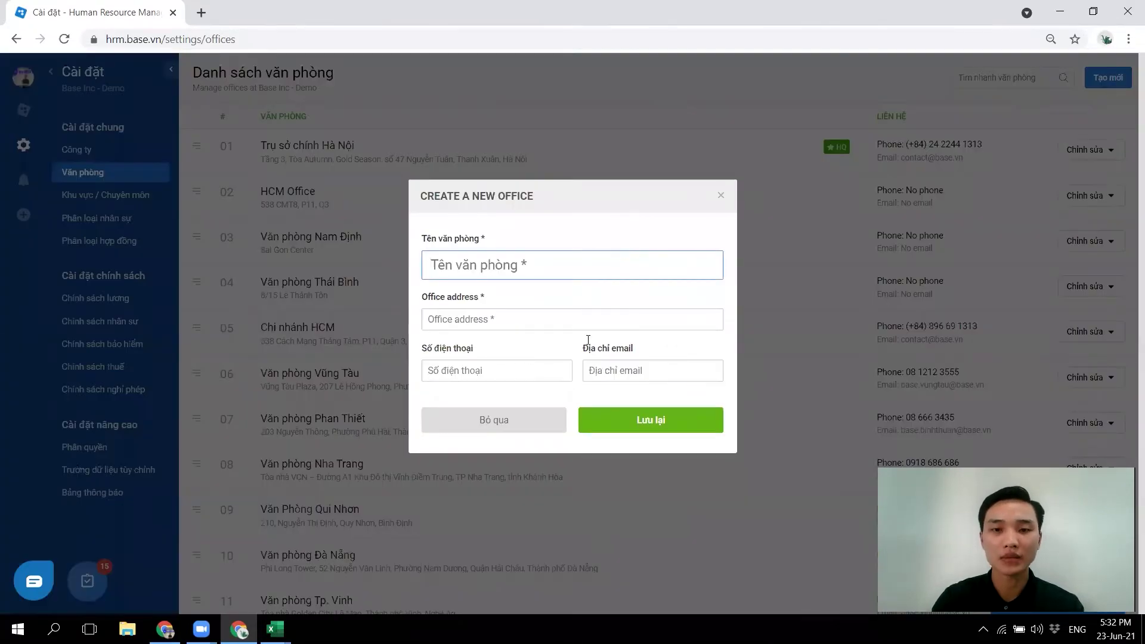
left_click(721, 195)
scroll(530, 269, "down", 3)
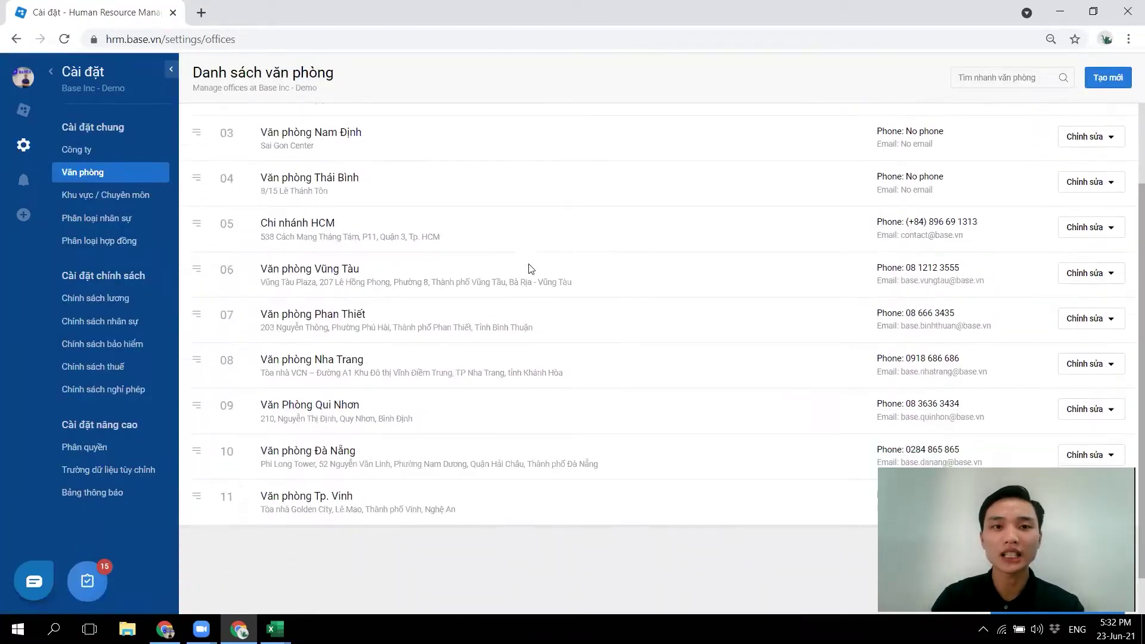
scroll(531, 268, "up", 3)
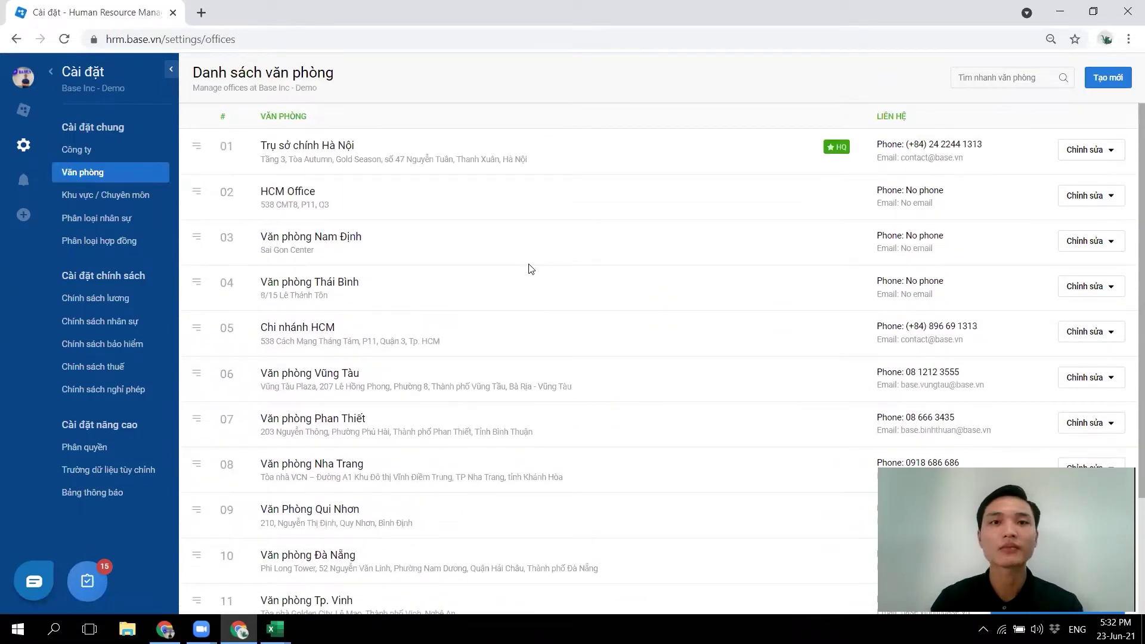
- Try the codes HHG@ and HHG13 in a new work area under Khu vực / Chuyên môn, and discard the form
left_click(93, 203)
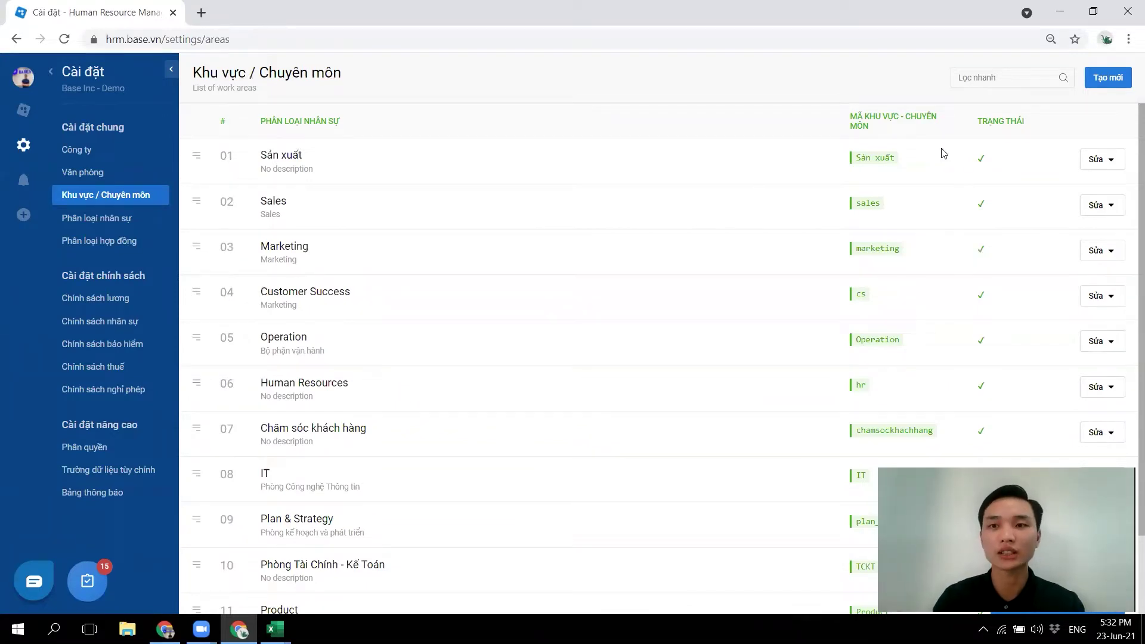
left_click(1098, 83)
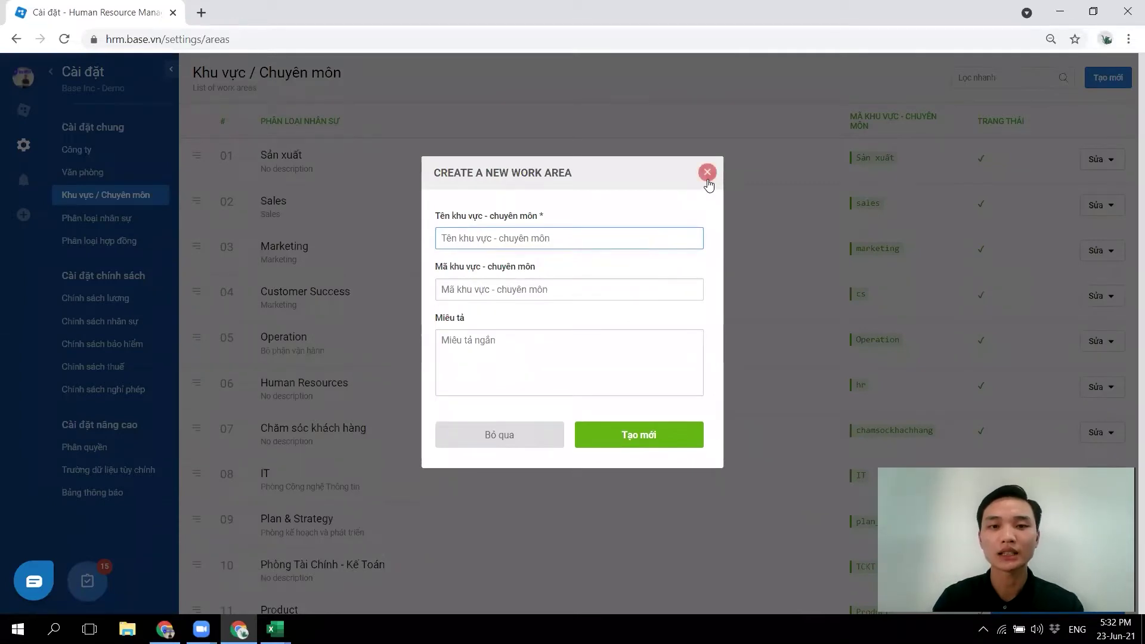
left_click(548, 292)
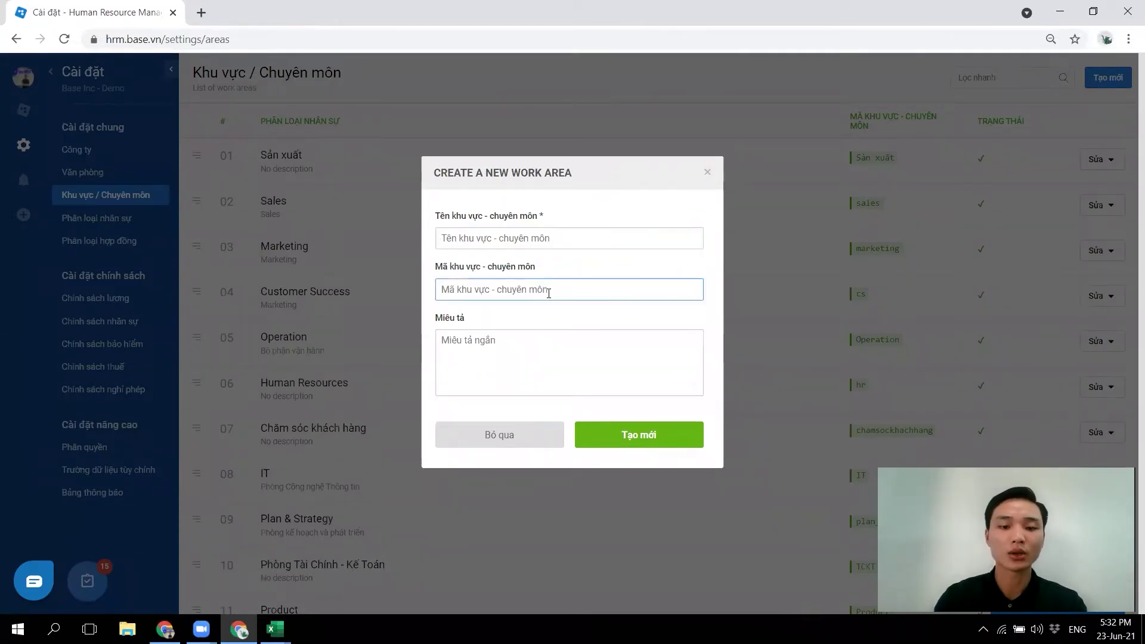
type("HHG@")
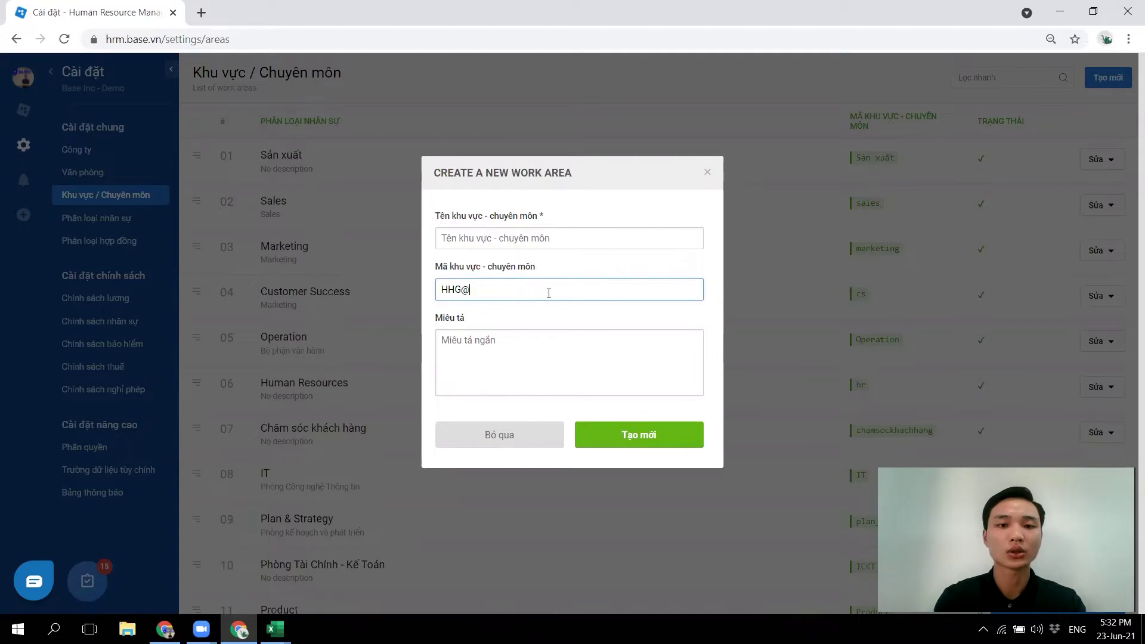
key("BackSpace")
type("13")
key("ctrl+a")
key("BackSpace")
left_click(708, 172)
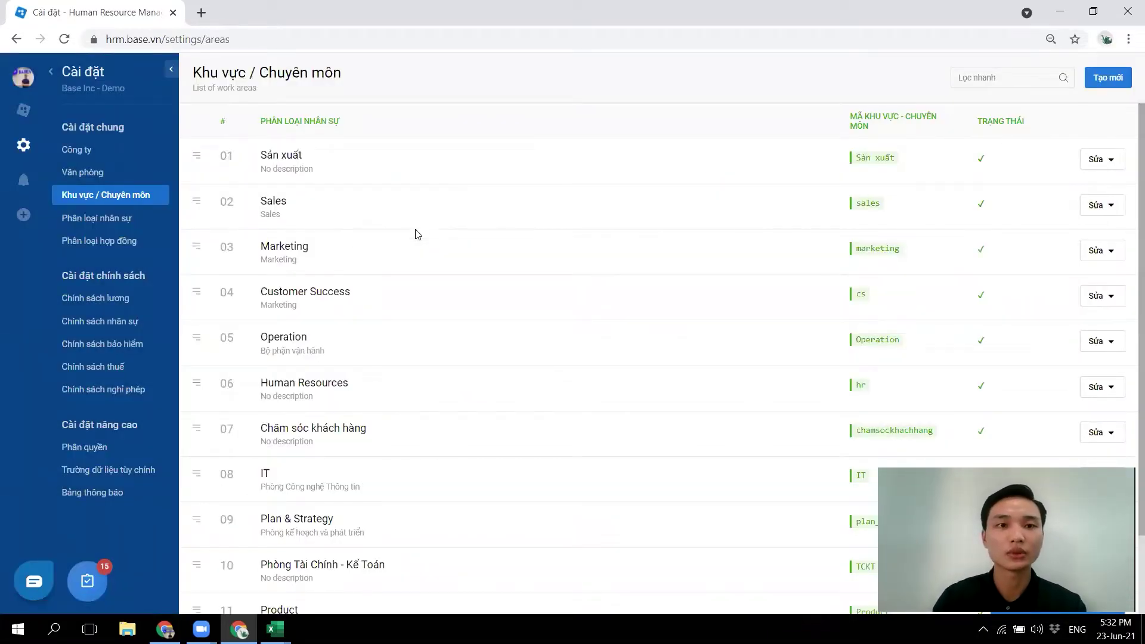
- Examine the employee types under Phân loại nhân sự and the blank form for creating a new type
left_click(118, 226)
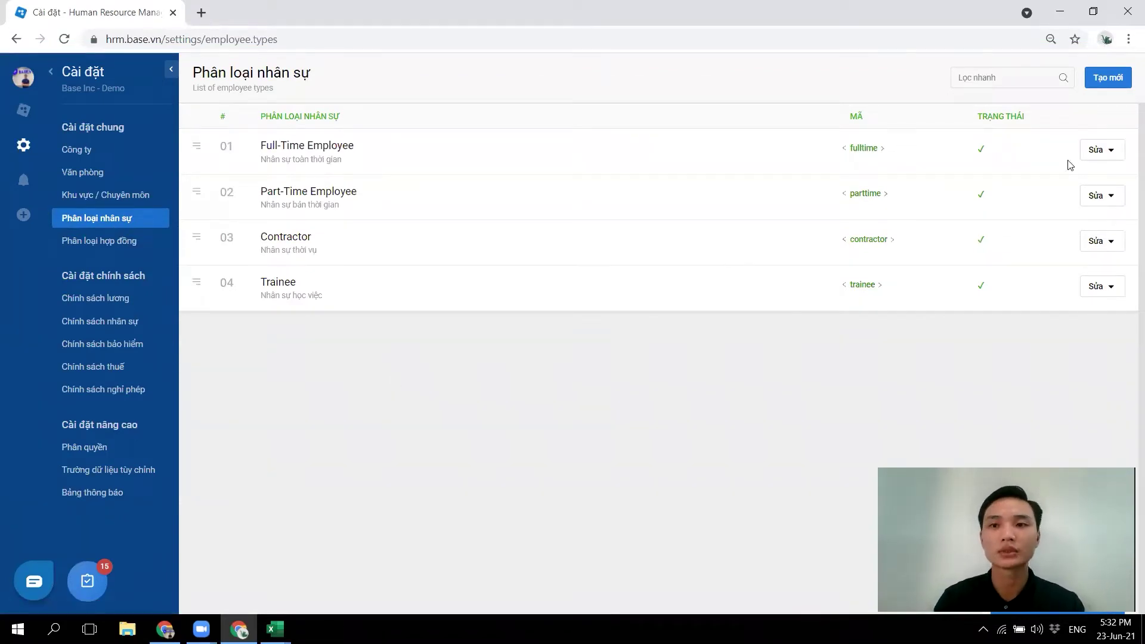
left_click(1109, 88)
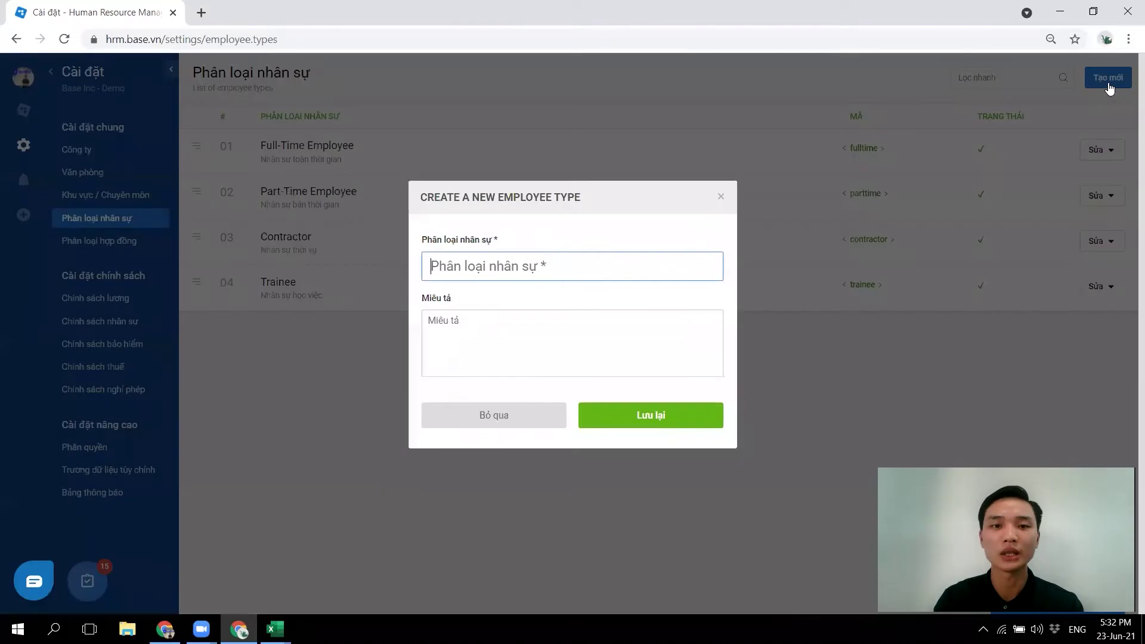
left_click(720, 196)
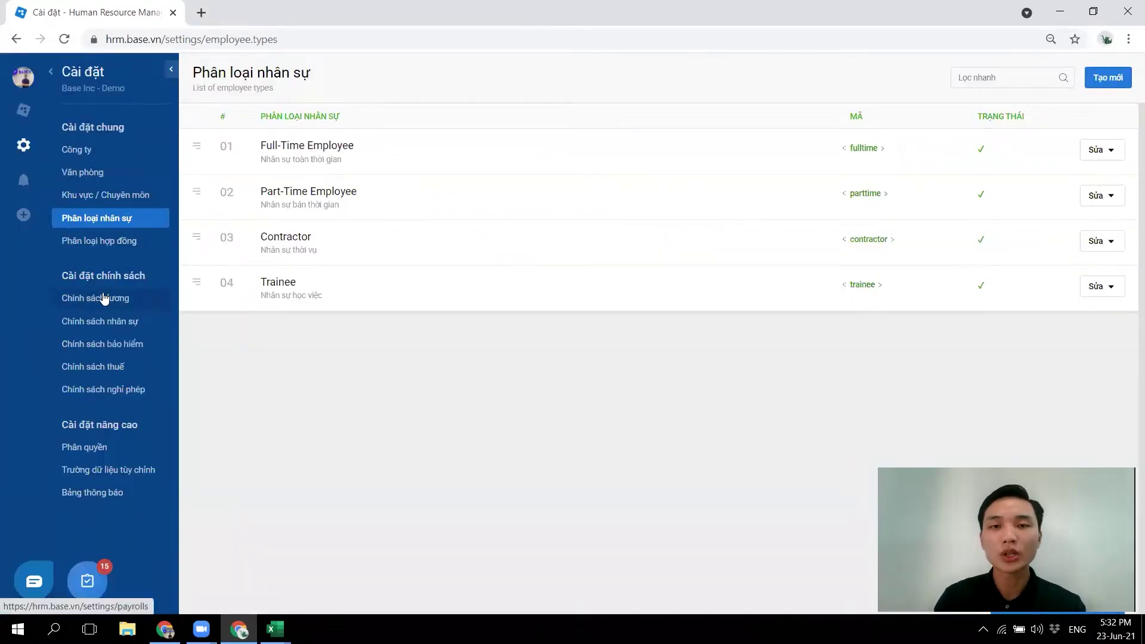
- Try the policy name Tên CTY in a new payroll policy under Chính sách lương, and discard the form
left_click(83, 300)
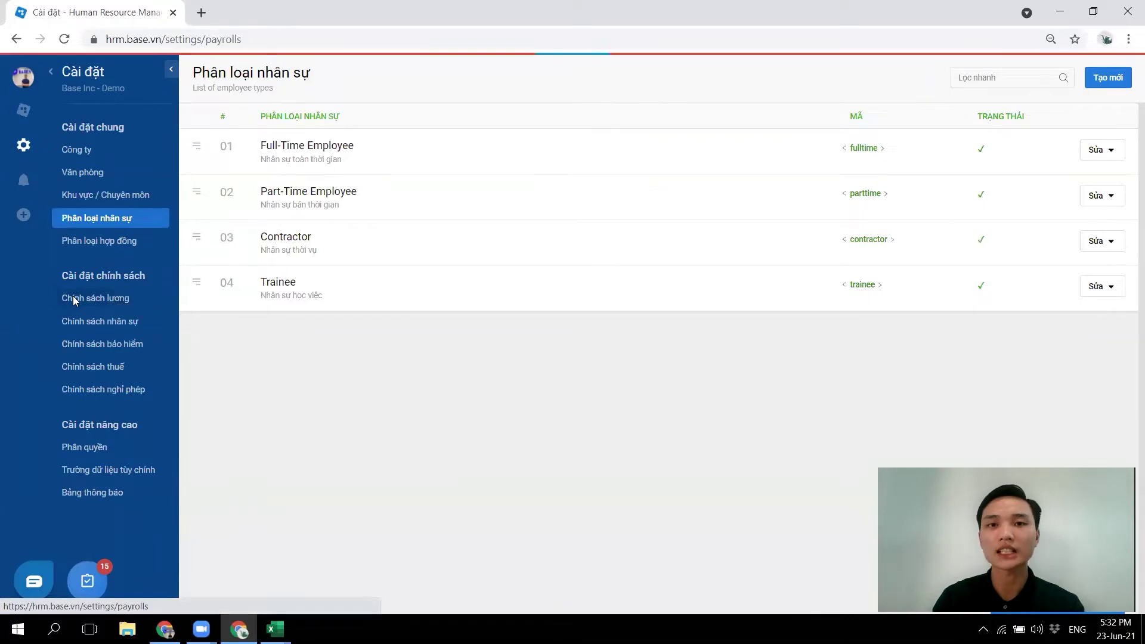
left_click(1108, 79)
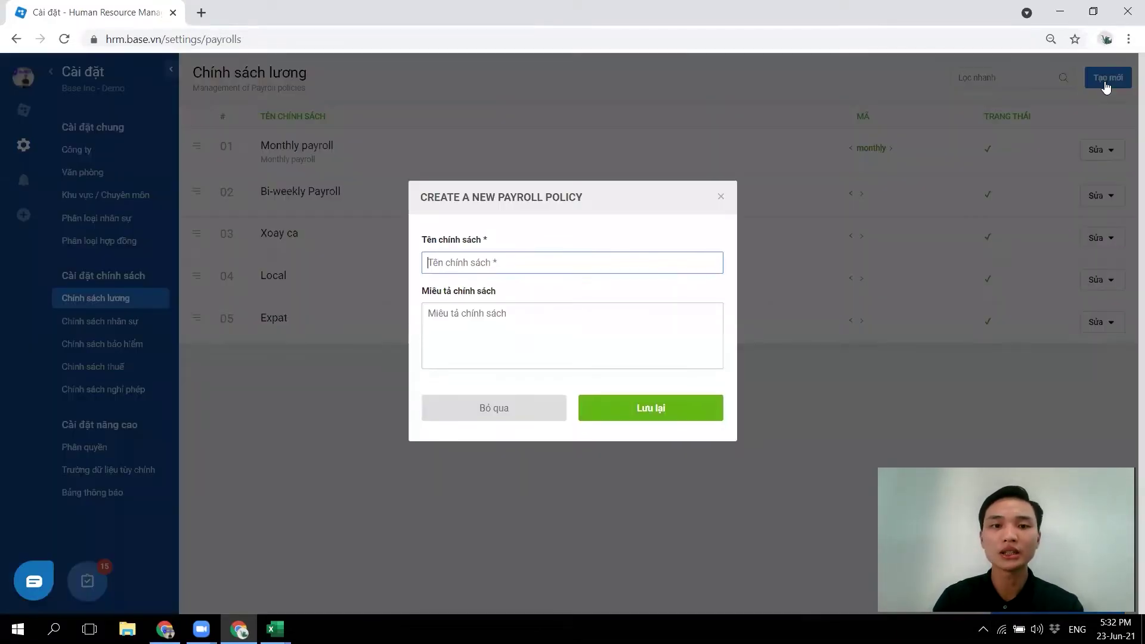
left_click(720, 197)
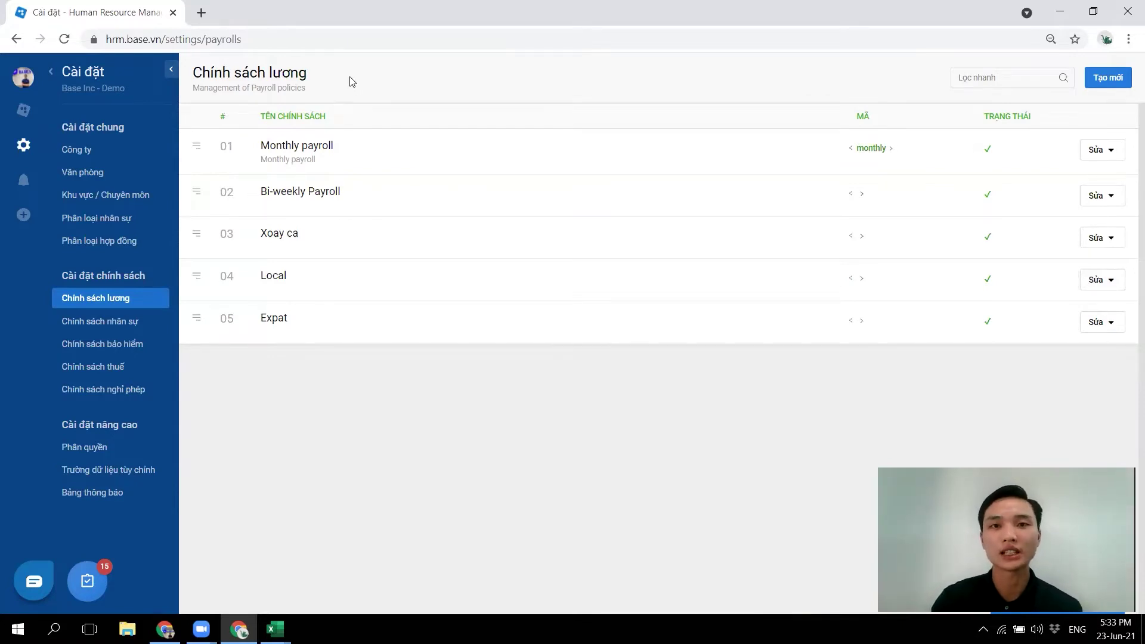
left_click(1107, 78)
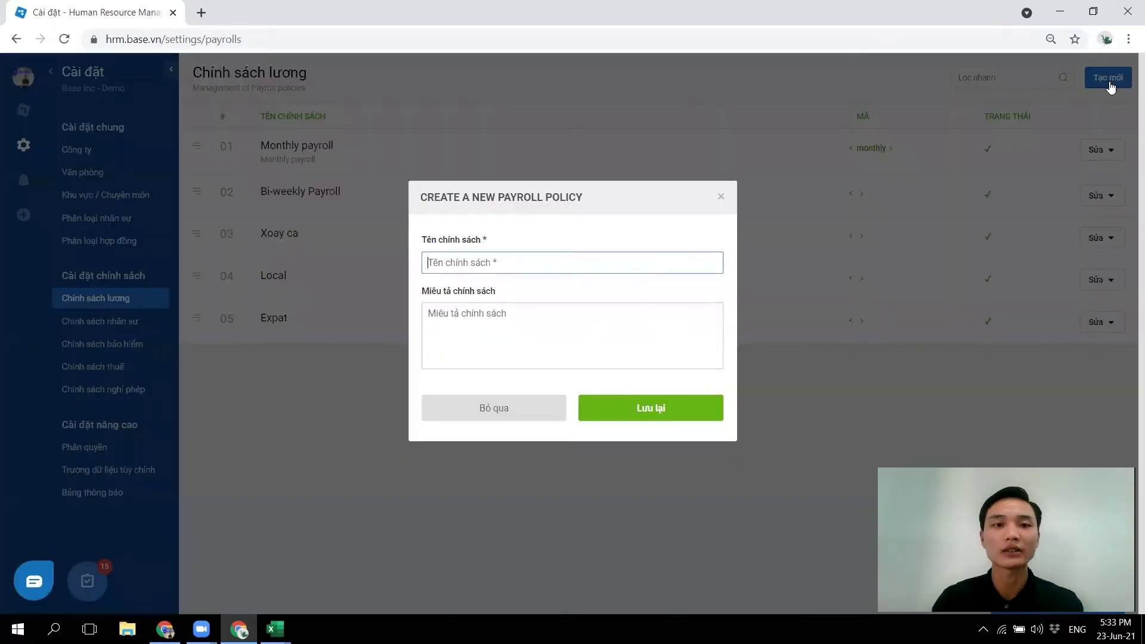
type("Tên CTY")
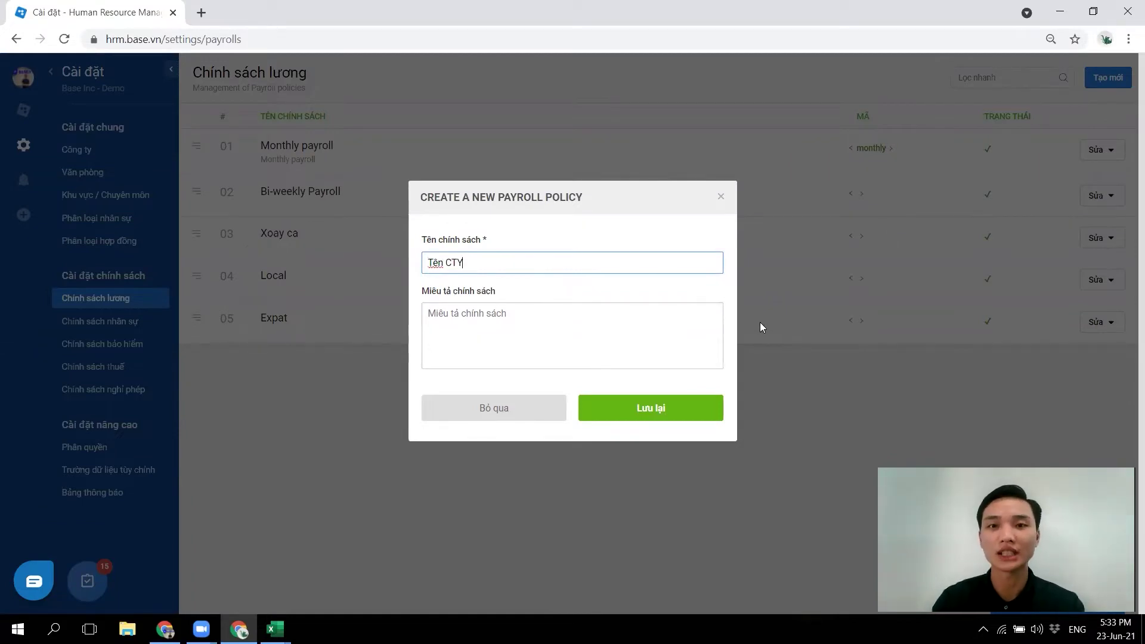
left_click(721, 197)
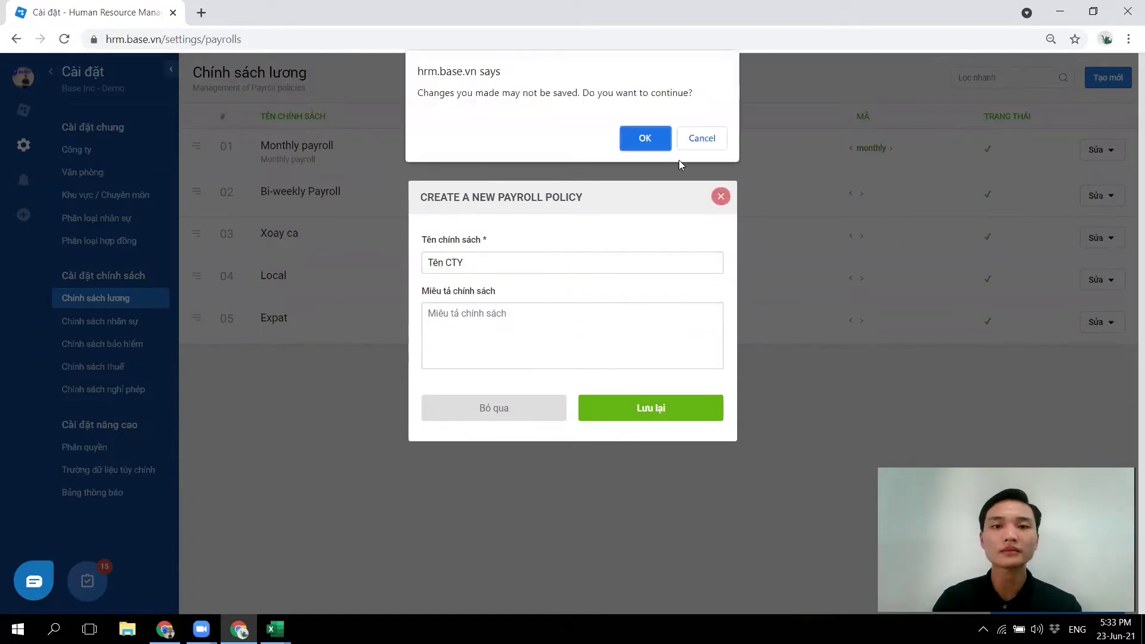
left_click(652, 140)
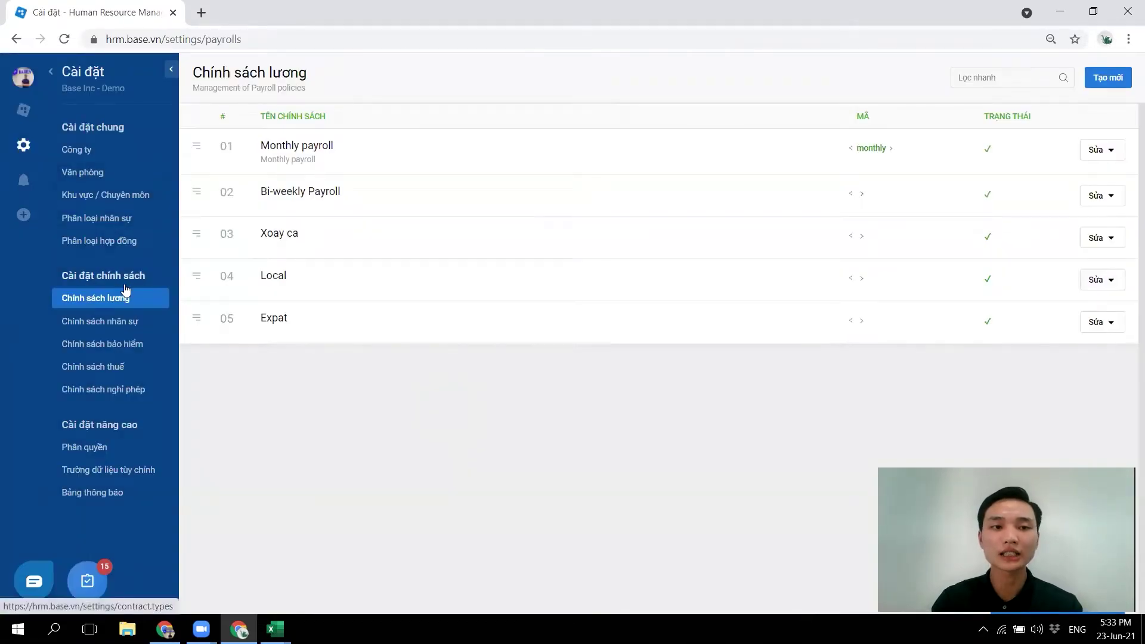
- Show the Lịch làm việc schedules under Chính sách C&B, and switch to the Google Sheets file to view [Input] Thời gian làm việc
left_click(22, 111)
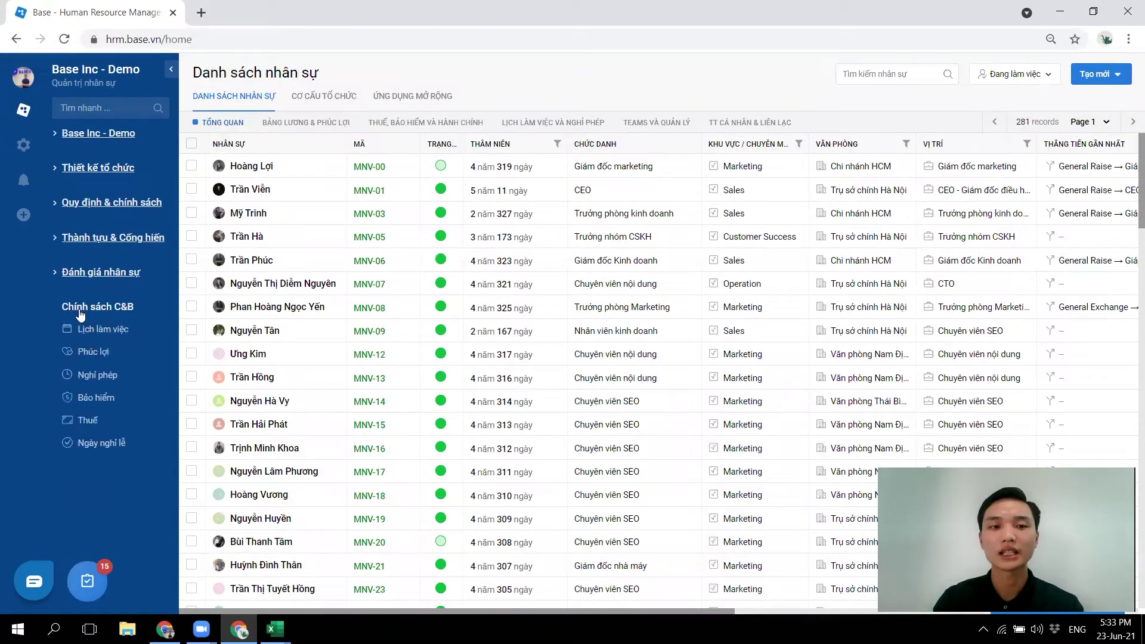
left_click(97, 329)
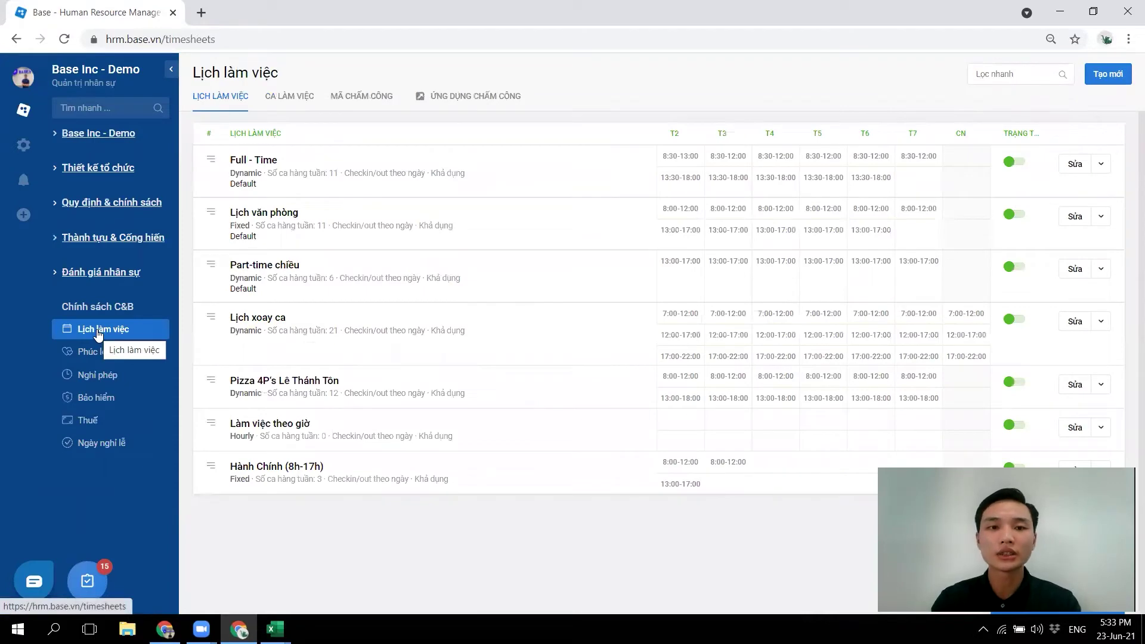
key("alt+Tab")
left_click(754, 602)
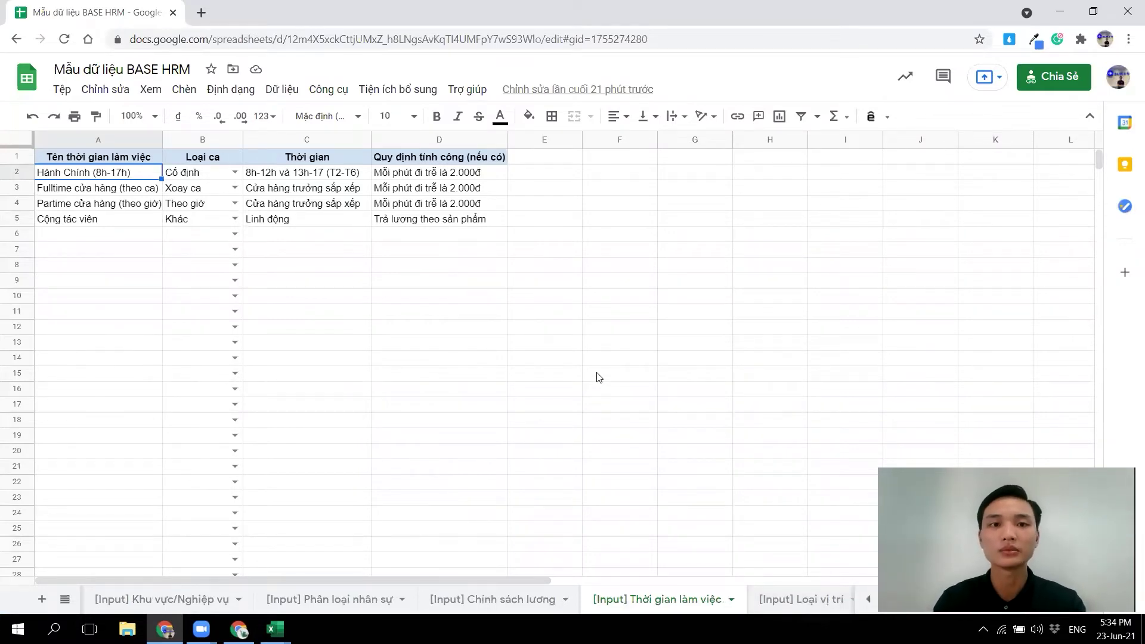
- Start a new timesheet in Base HRM named Hành Chính (8h-17h), and compare the name with the working-time sheet in Google Sheets
key("alt+Tab")
left_click(1108, 74)
left_click(415, 181)
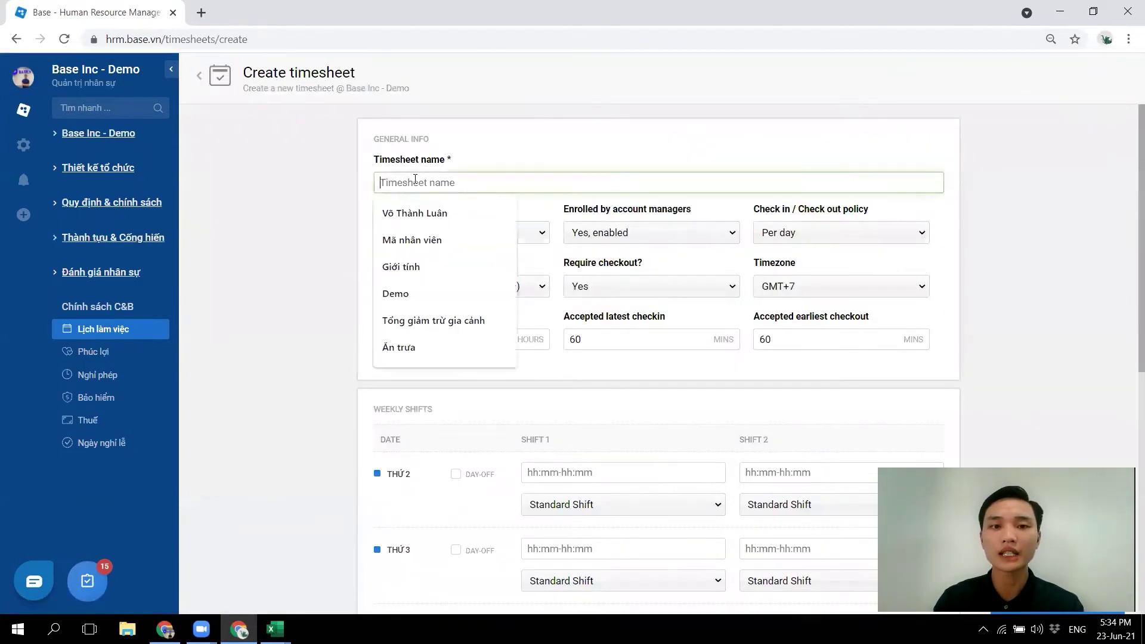
type("Hành")
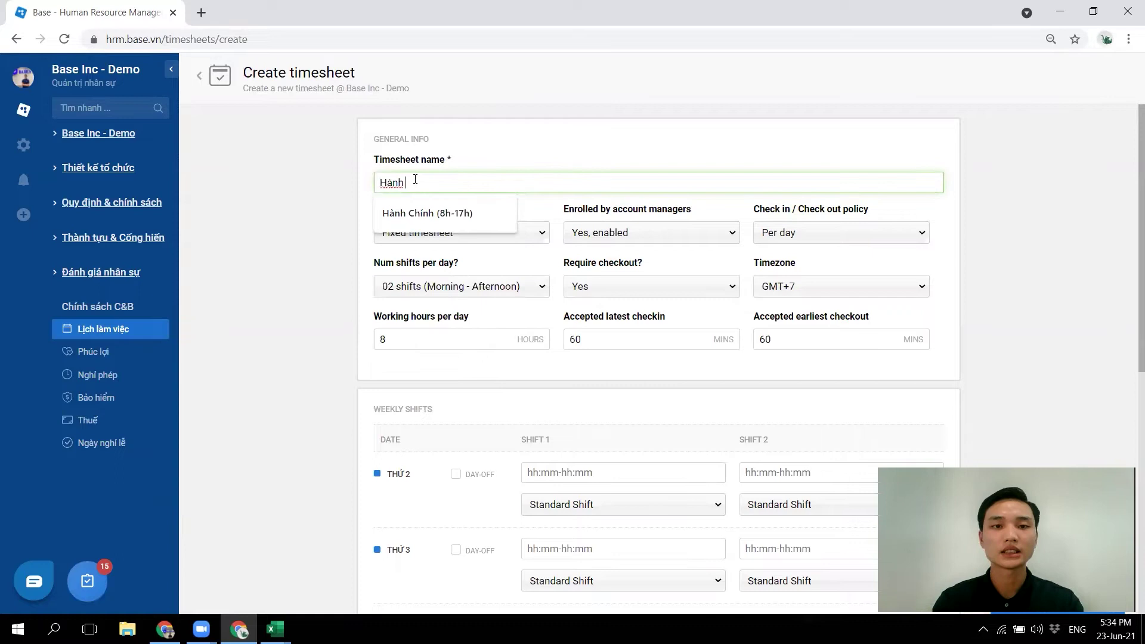
key("Down")
key("Return")
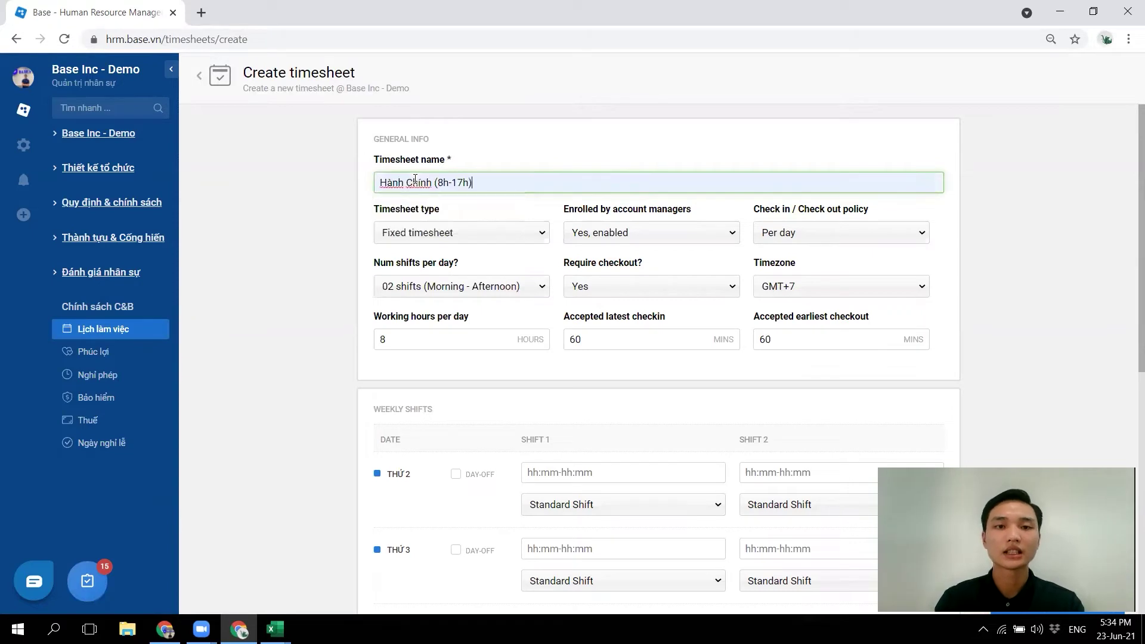
key("ctrl+a")
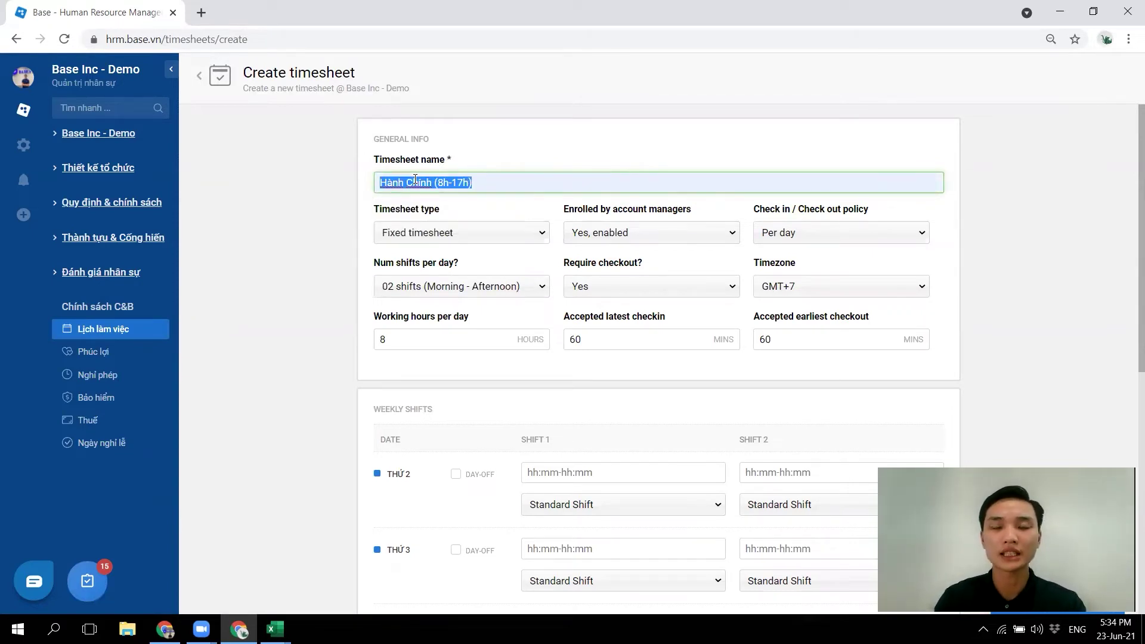
key("alt+Tab")
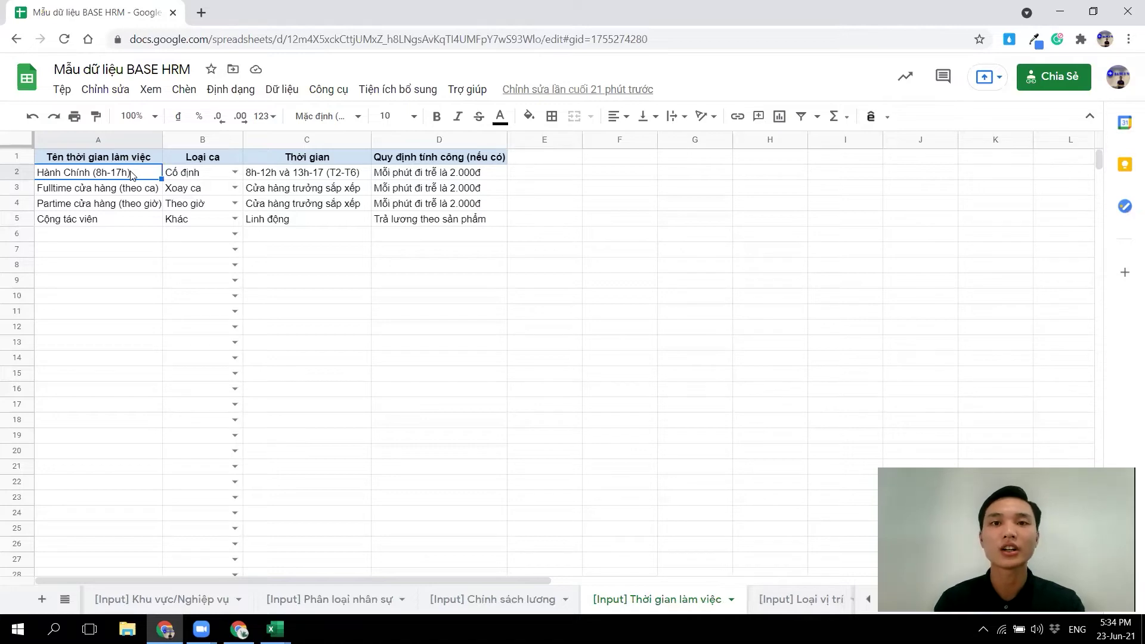
- Back in Base HRM, choose Fixed timesheet, the Per day check-in/check-out policy and 02 shifts (Morning - Afternoon) for the new timesheet
key("alt+Tab")
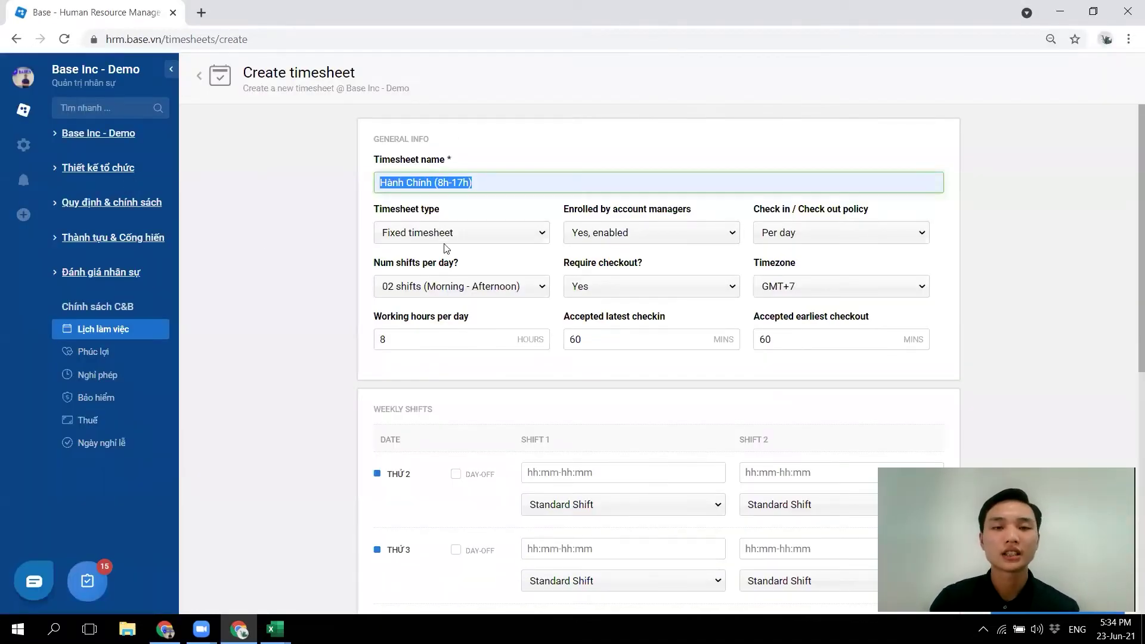
left_click(486, 237)
left_click(410, 252)
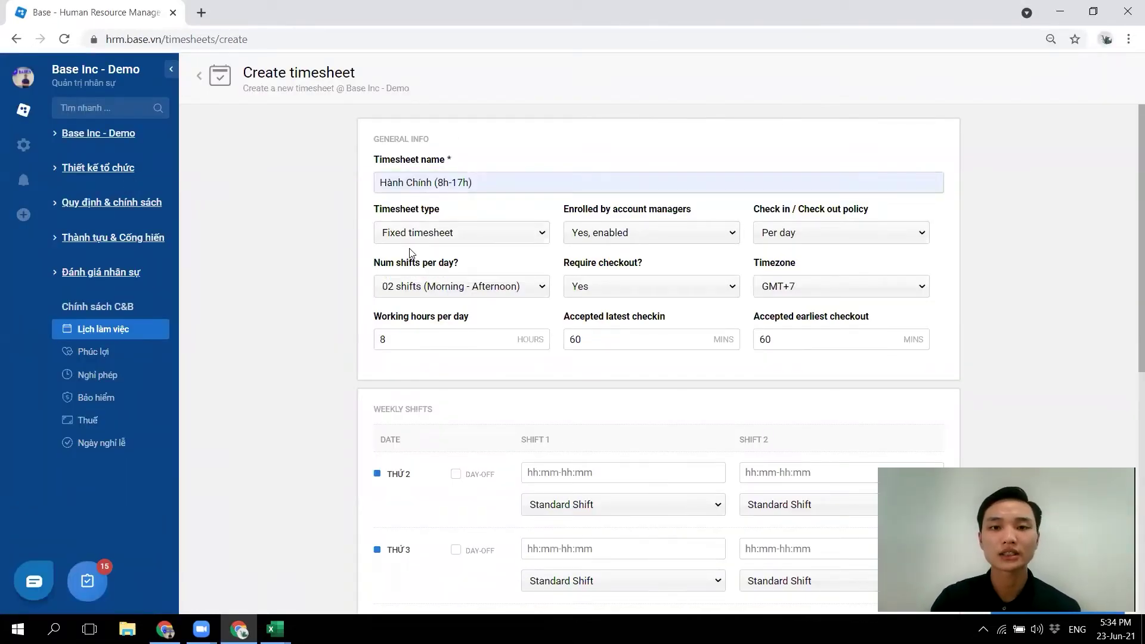
left_click(826, 238)
left_click(826, 238)
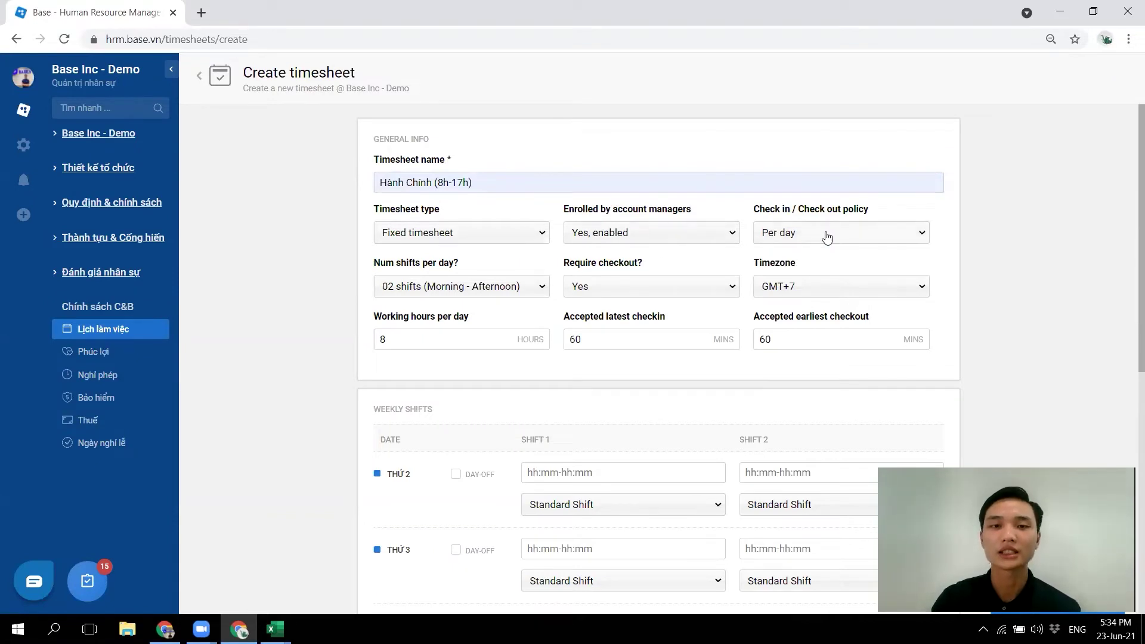
left_click(452, 287)
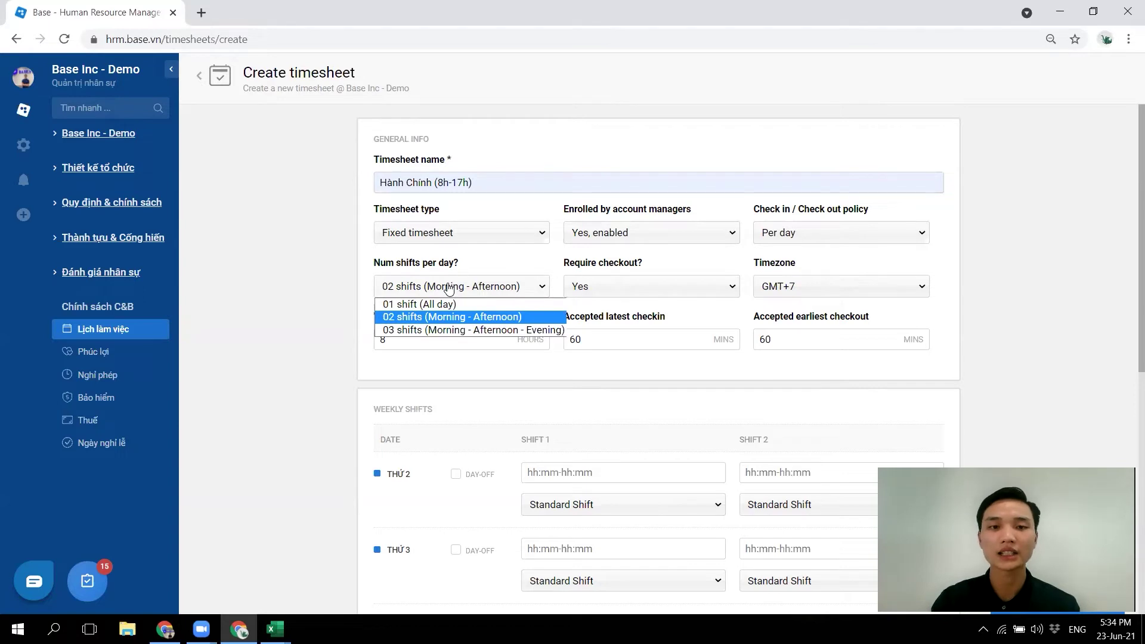
left_click(452, 317)
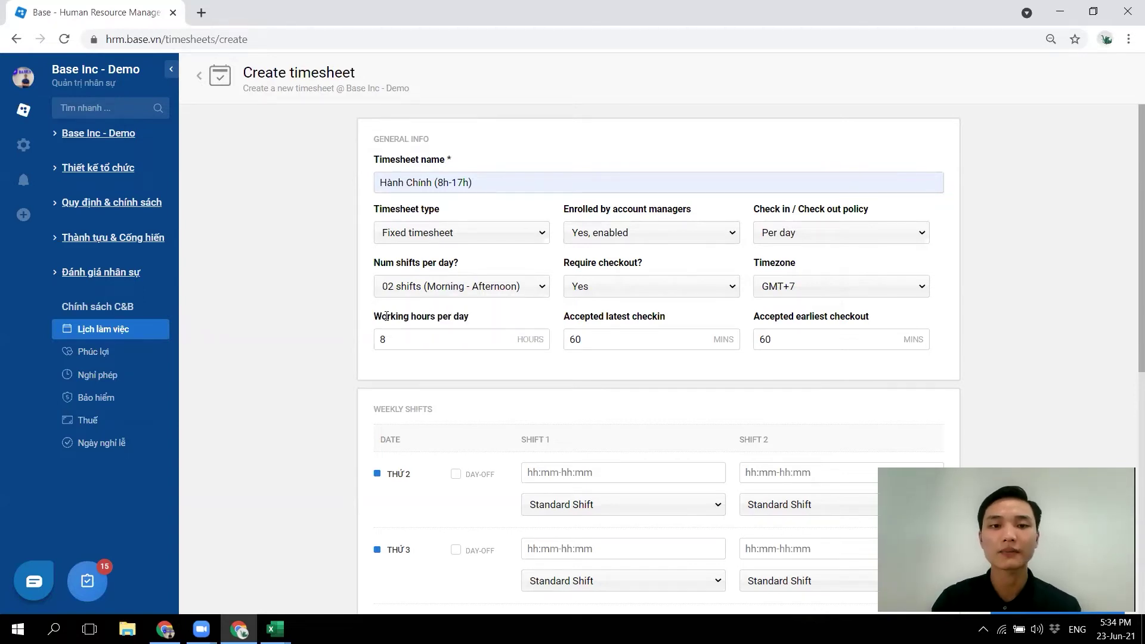
- Set the Thứ 2 and Thứ 3 working hours to 8:00-12:00 for shift 1 and 12:00-17:00 for shift 2
scroll(626, 447, "down", 2)
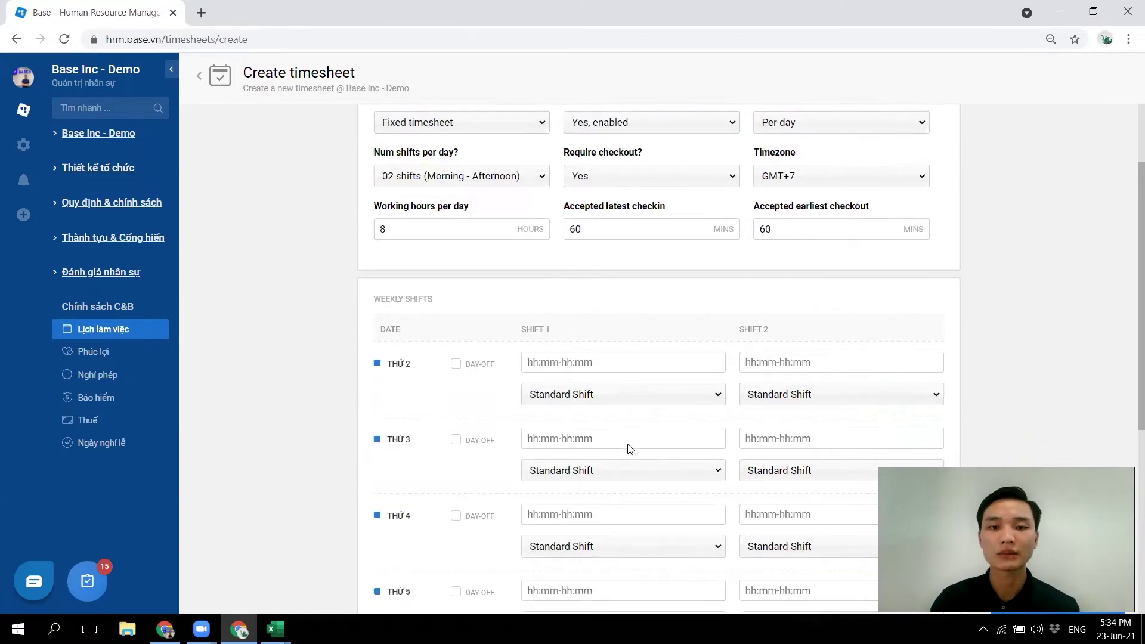
left_click(584, 365)
left_click(588, 391)
left_click(789, 362)
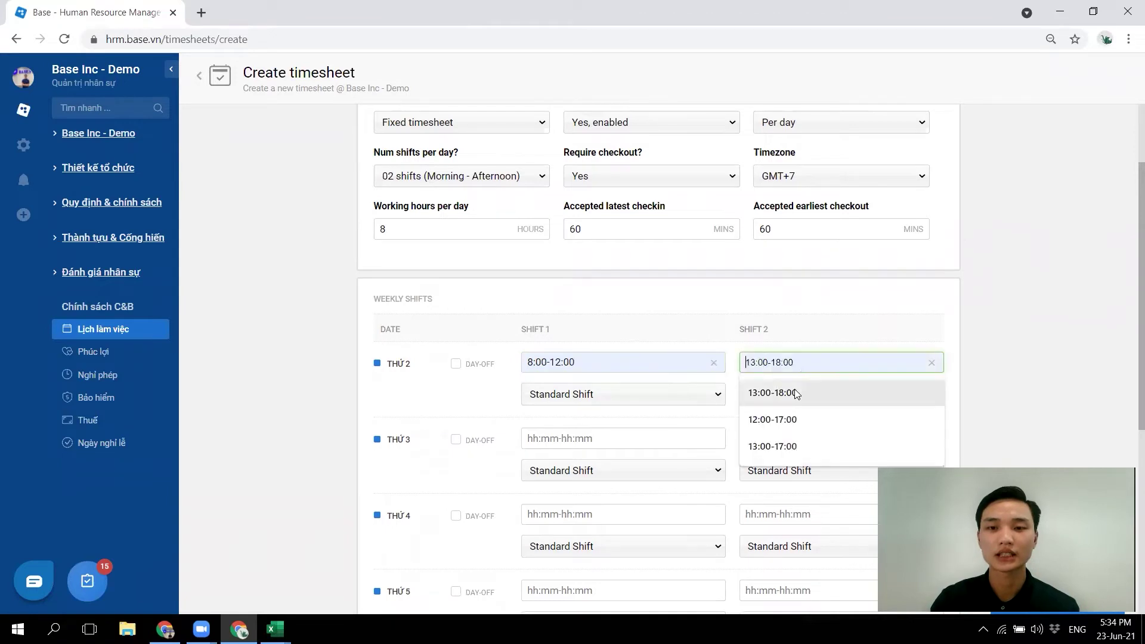
left_click(797, 419)
left_click(608, 437)
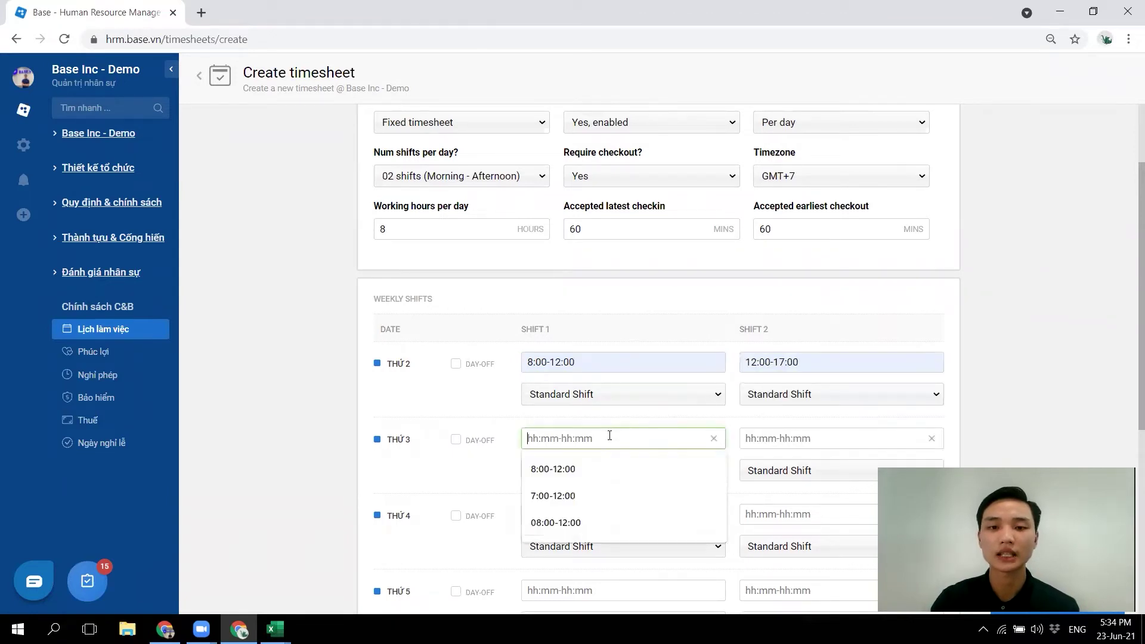
left_click(608, 468)
left_click(767, 439)
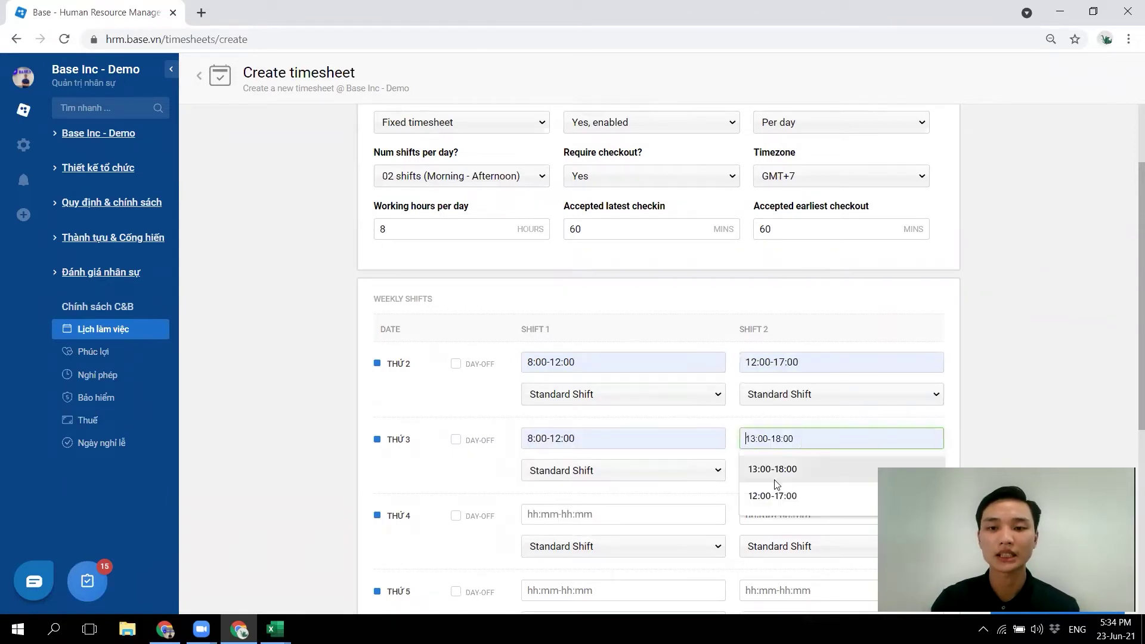
left_click(778, 494)
- Check the remaining weekdays, try to create the Hành Chính (8h-17h) timesheet, and return to the Lịch làm việc list
scroll(778, 501, "down", 3)
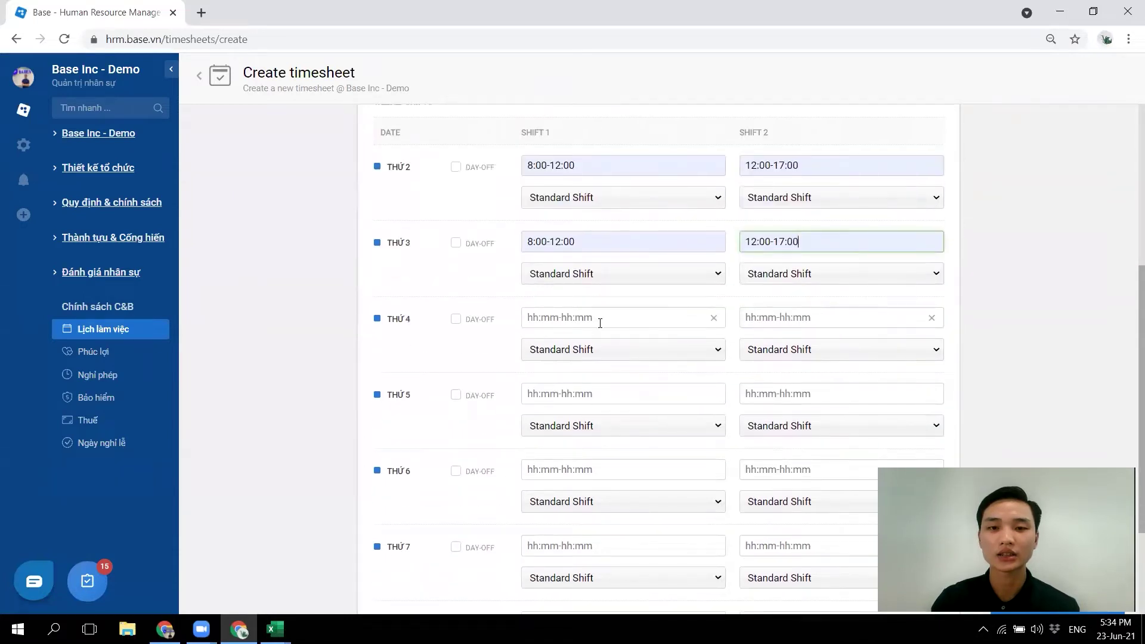
scroll(768, 327, "down", 3)
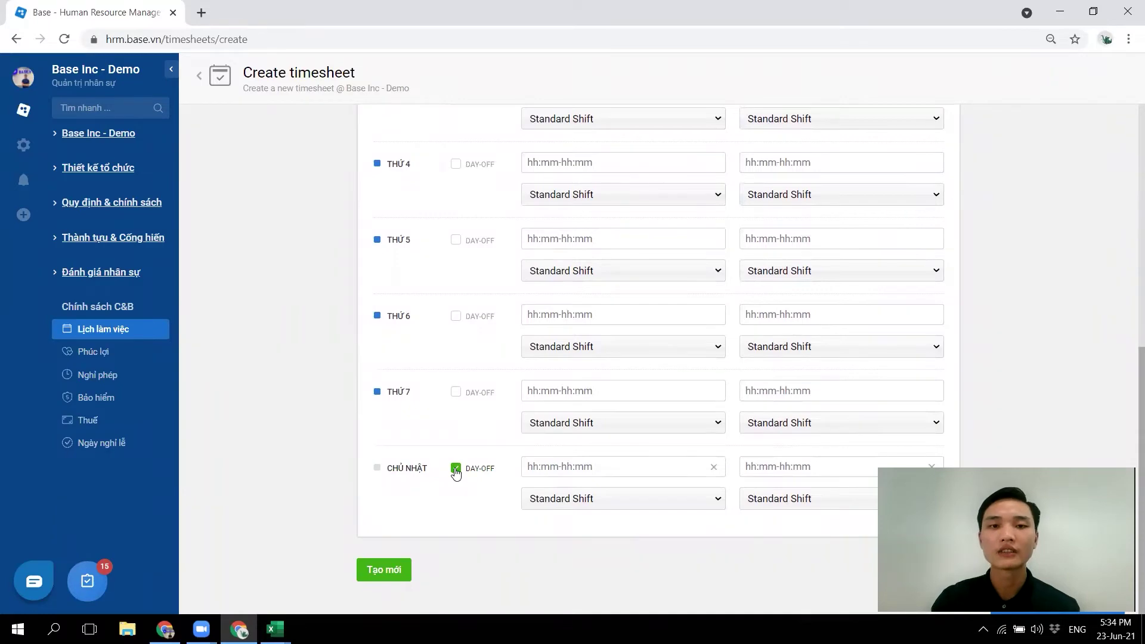
scroll(455, 472, "up", 8)
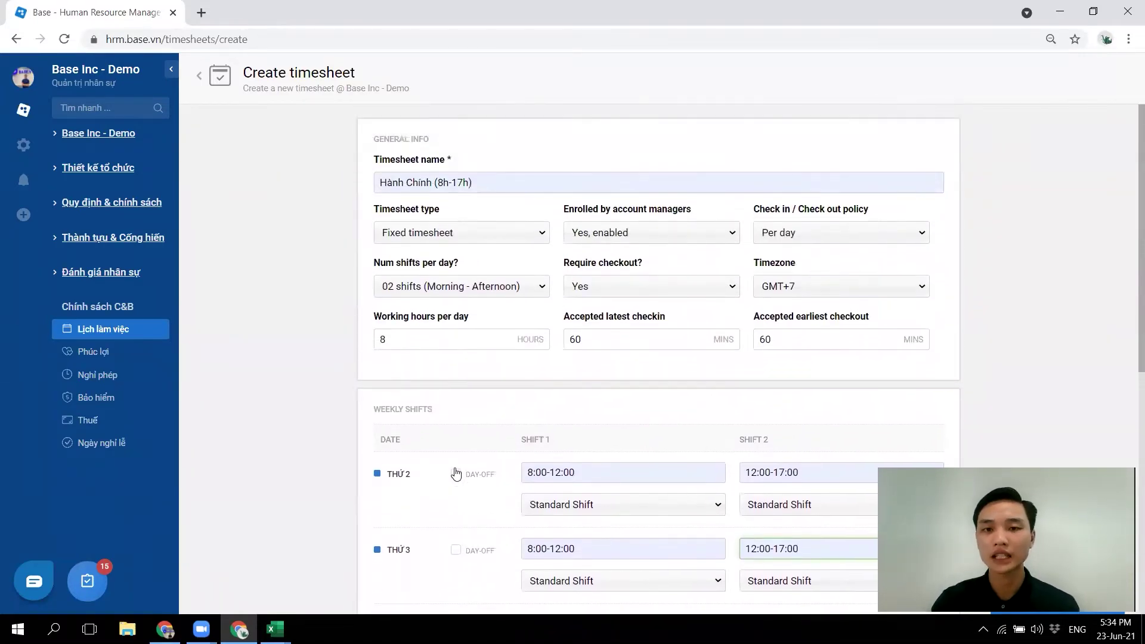
scroll(456, 473, "down", 8)
left_click(373, 570)
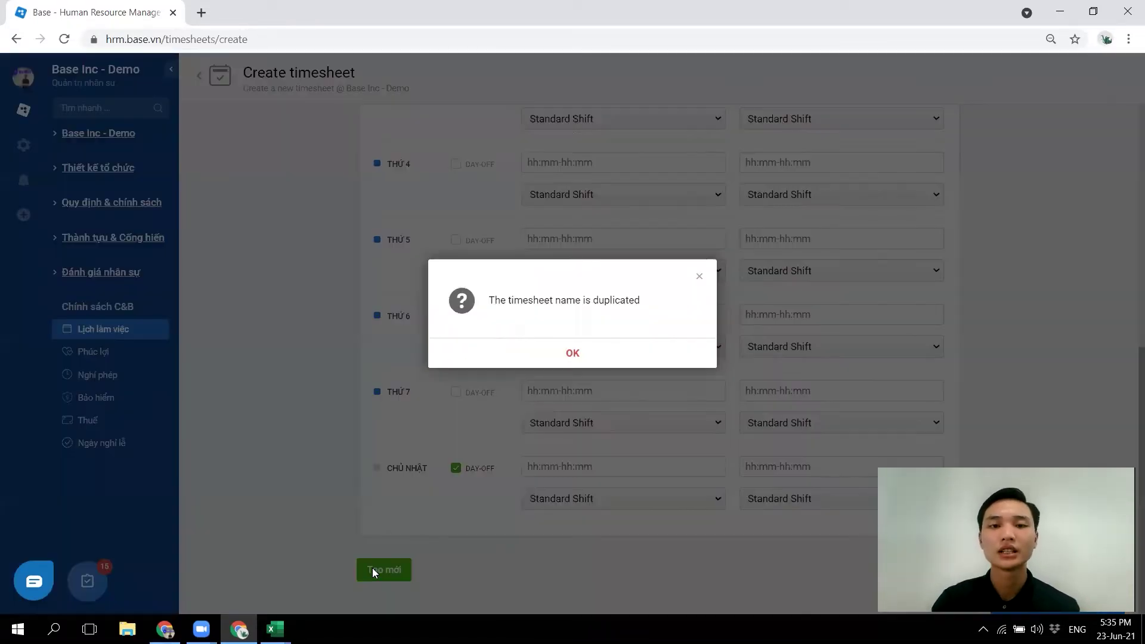
left_click(577, 357)
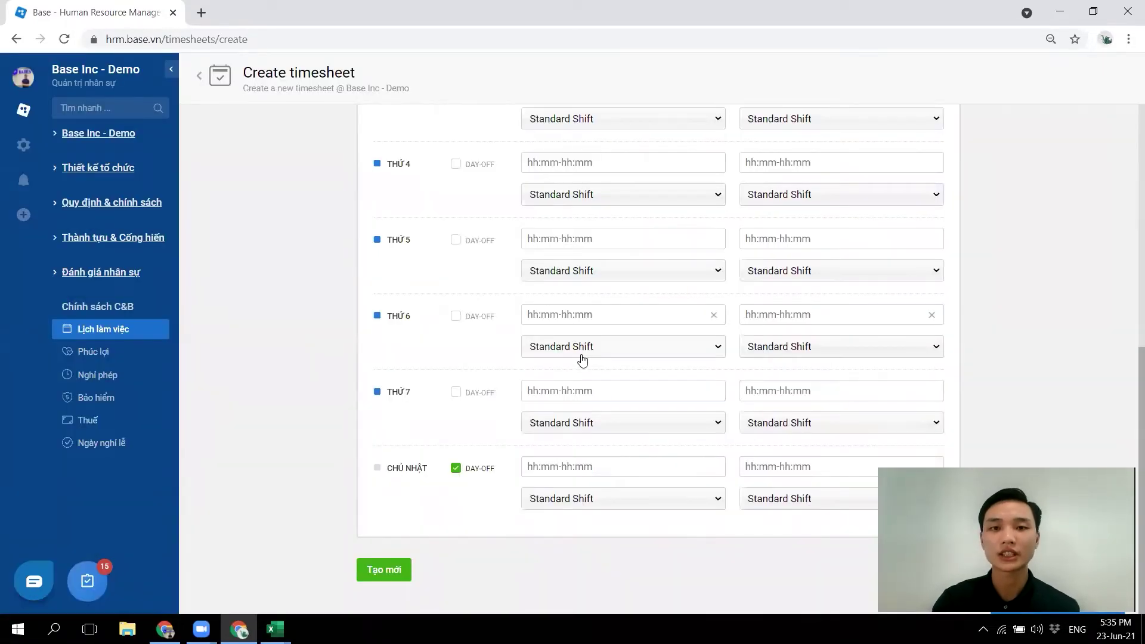
scroll(583, 359, "up", 8)
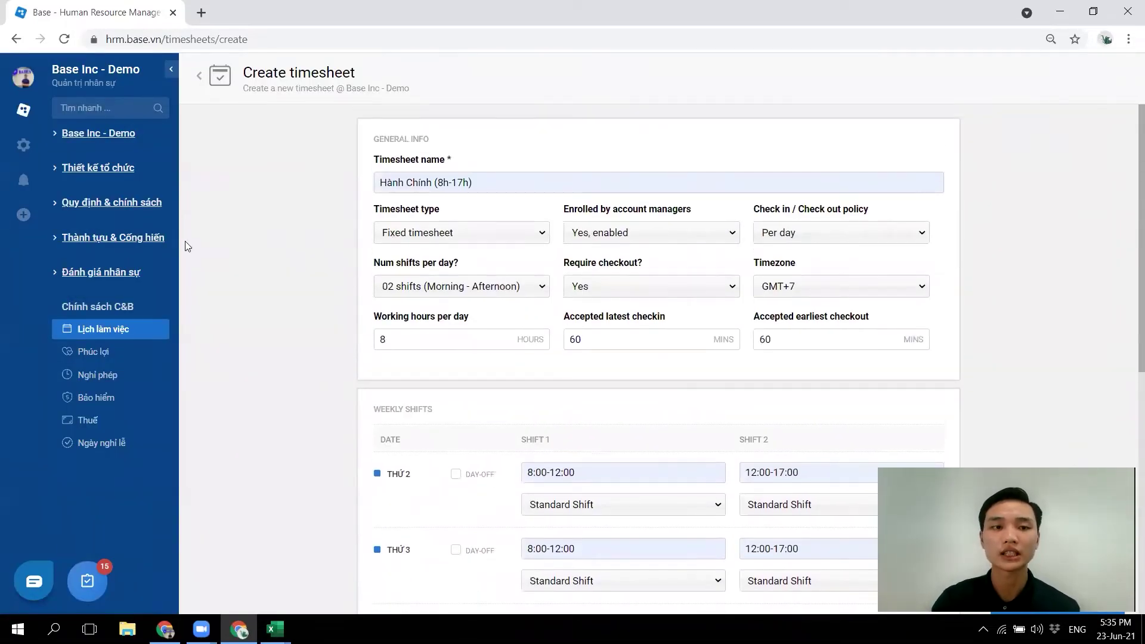
left_click(89, 329)
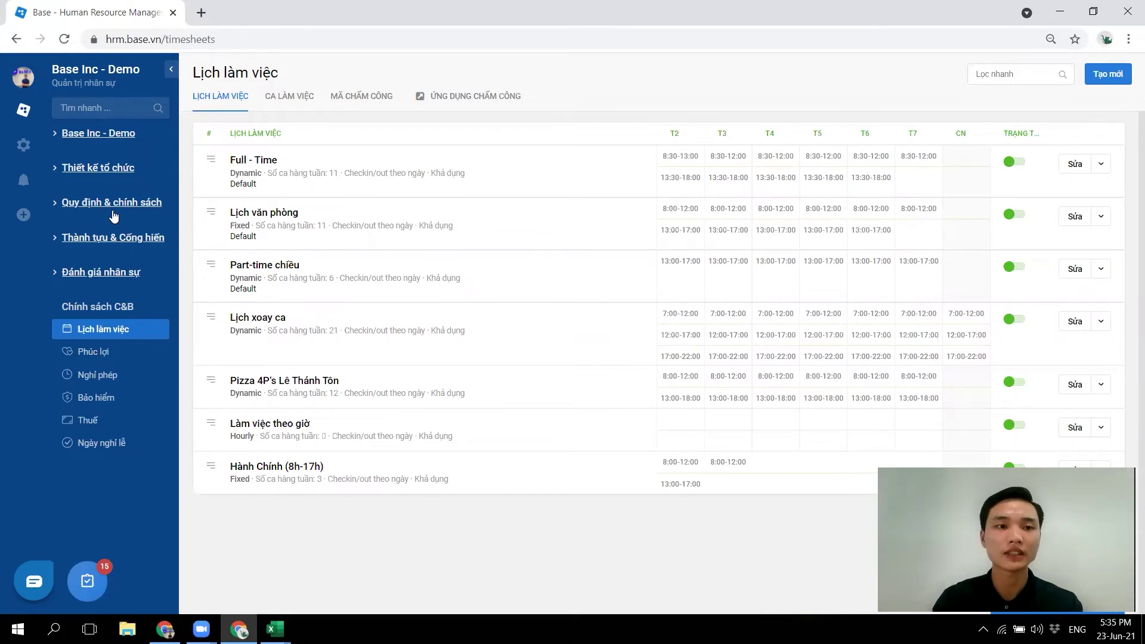
- Show the Vị trí công việc positions under Thiết kế tổ chức, collapsing the work-area groups from Sản xuất through Human Resources
left_click(101, 170)
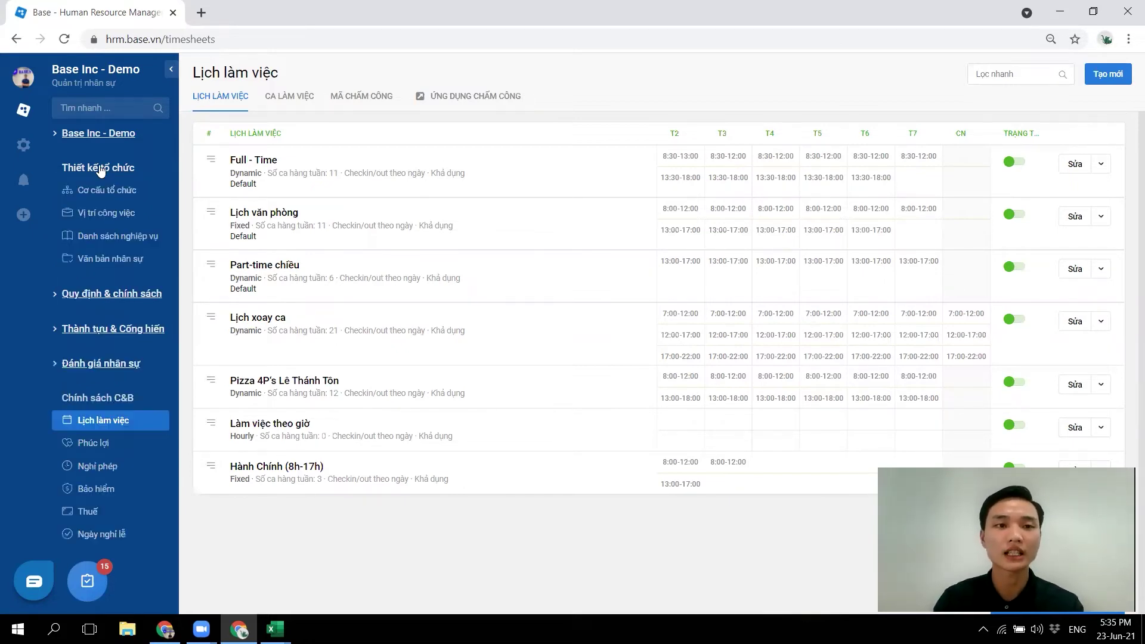
left_click(117, 216)
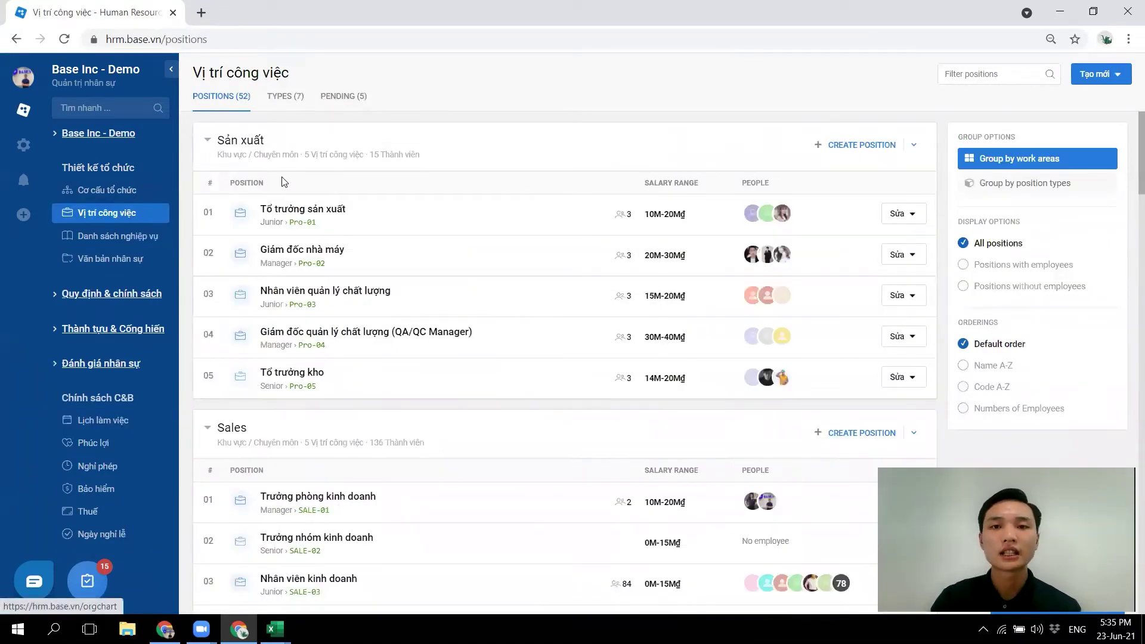
left_click(243, 142)
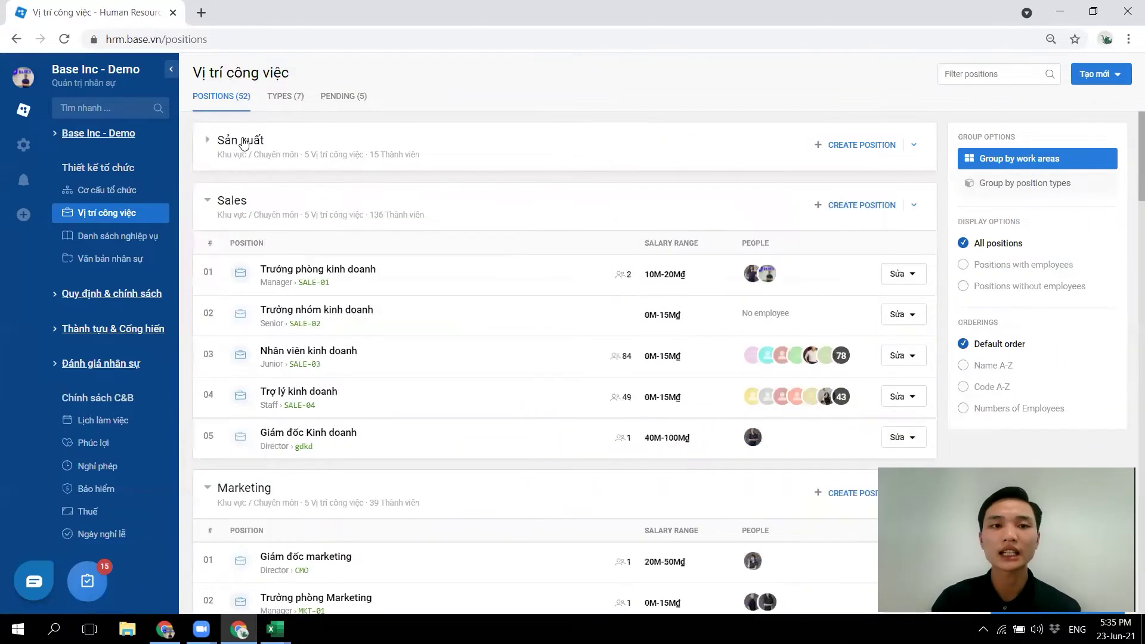
left_click(232, 201)
left_click(232, 263)
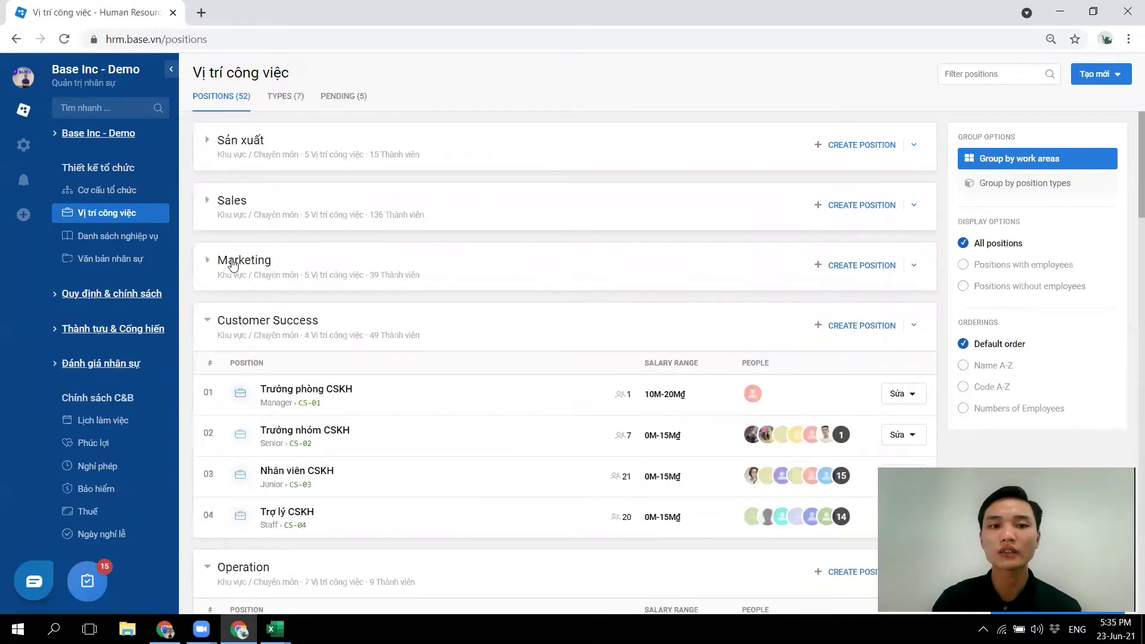
left_click(241, 326)
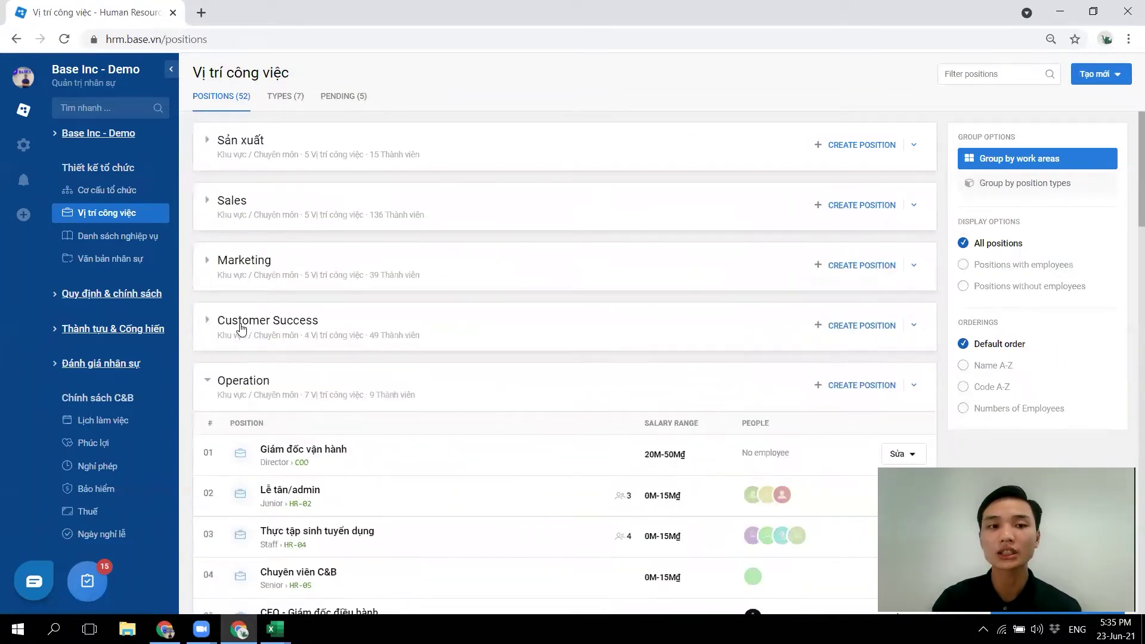
left_click(244, 383)
left_click(256, 454)
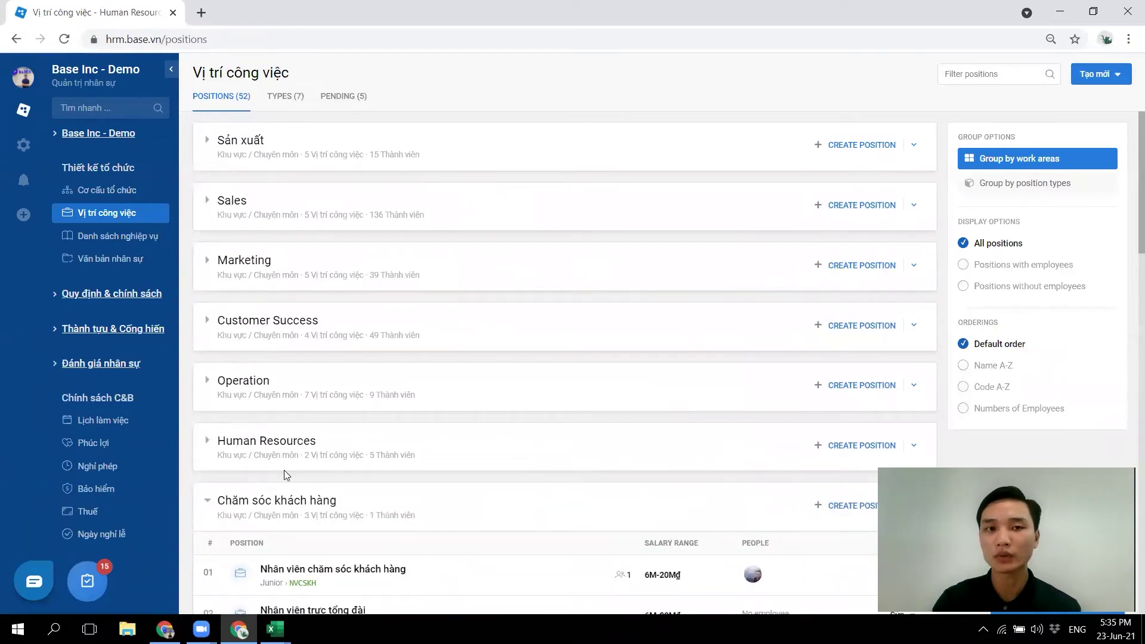
- View the position types, and examine the blank new-position form for the Sản xuất area without saving it
left_click(287, 97)
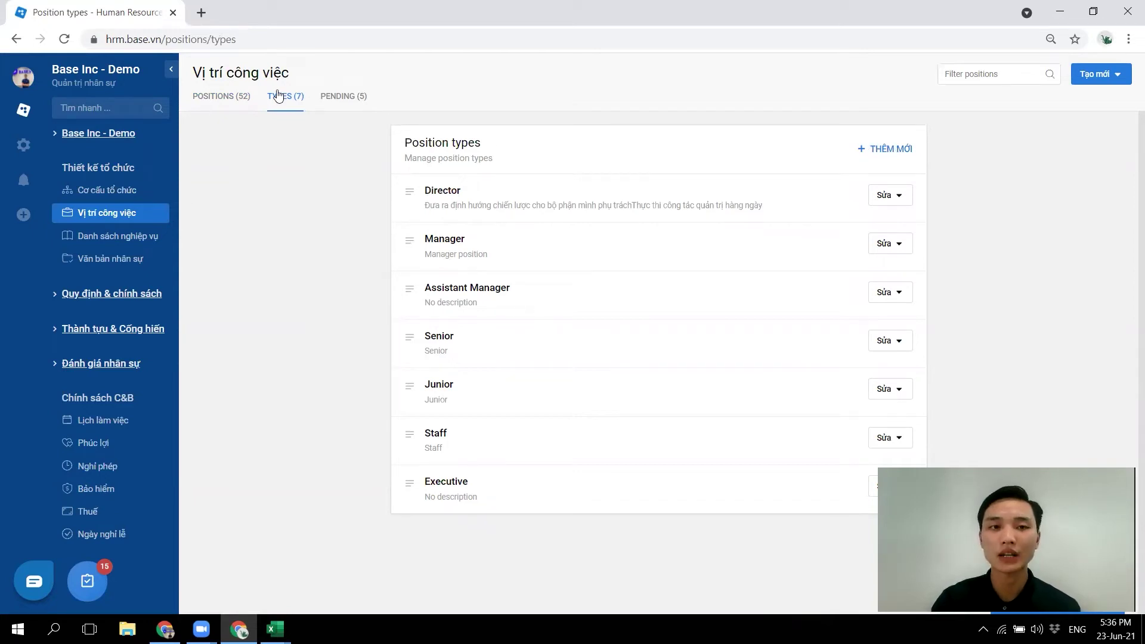
left_click(227, 97)
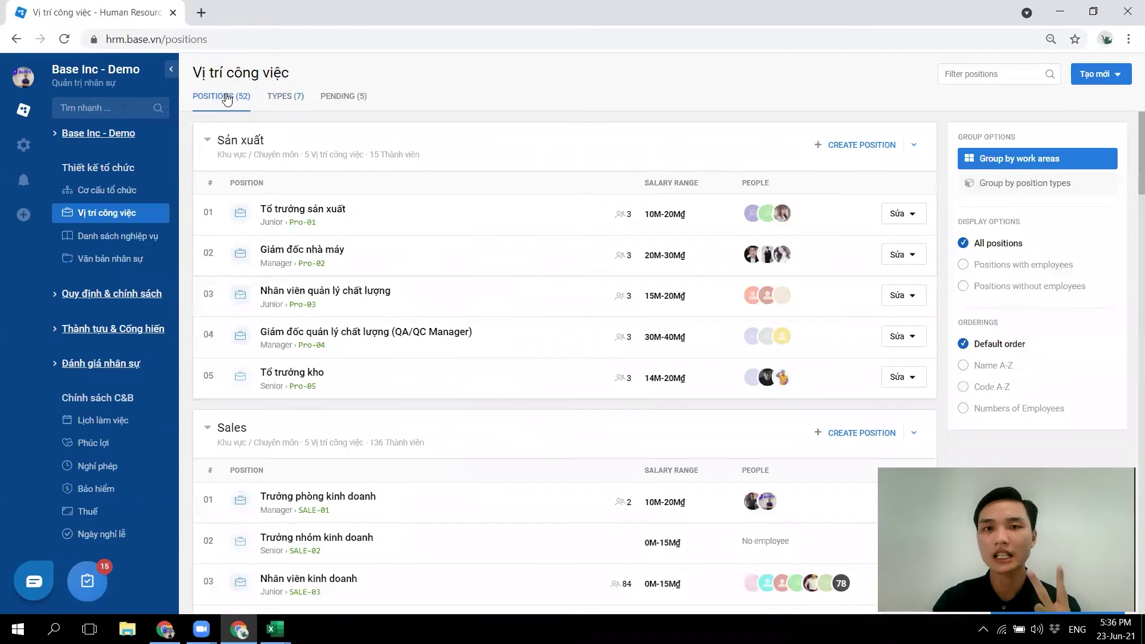
left_click(858, 146)
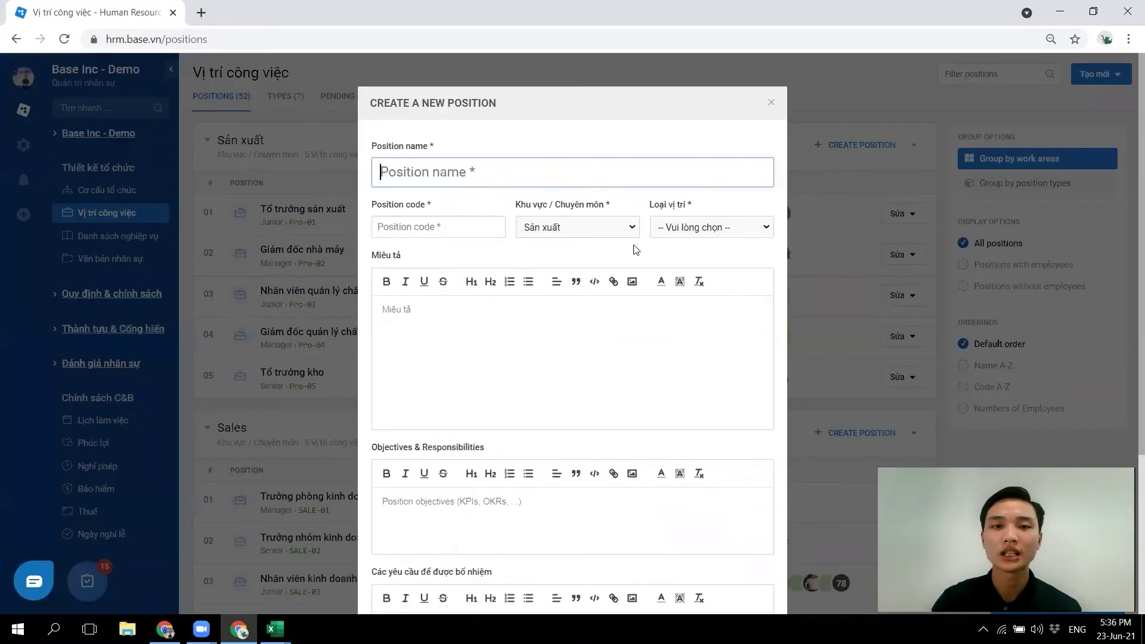
scroll(635, 250, "down", 4)
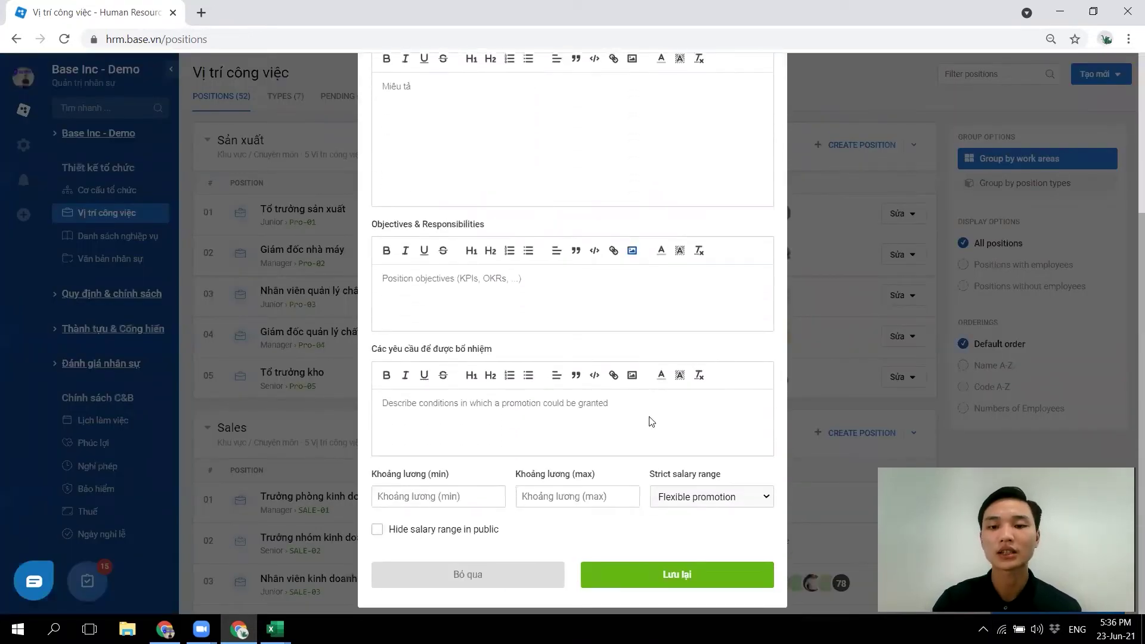
left_click(515, 573)
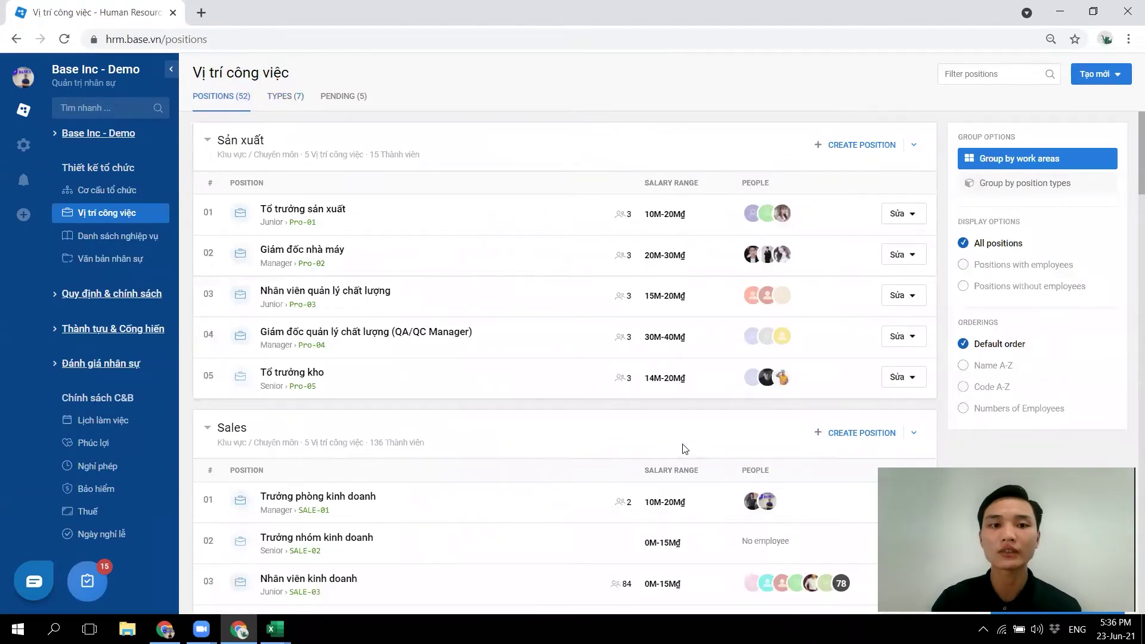
- Browse the positions and the Import positions from Excel option, and switch to Excel to view the Vị trí làm việc workbook
scroll(682, 448, "down", 15)
scroll(684, 448, "up", 15)
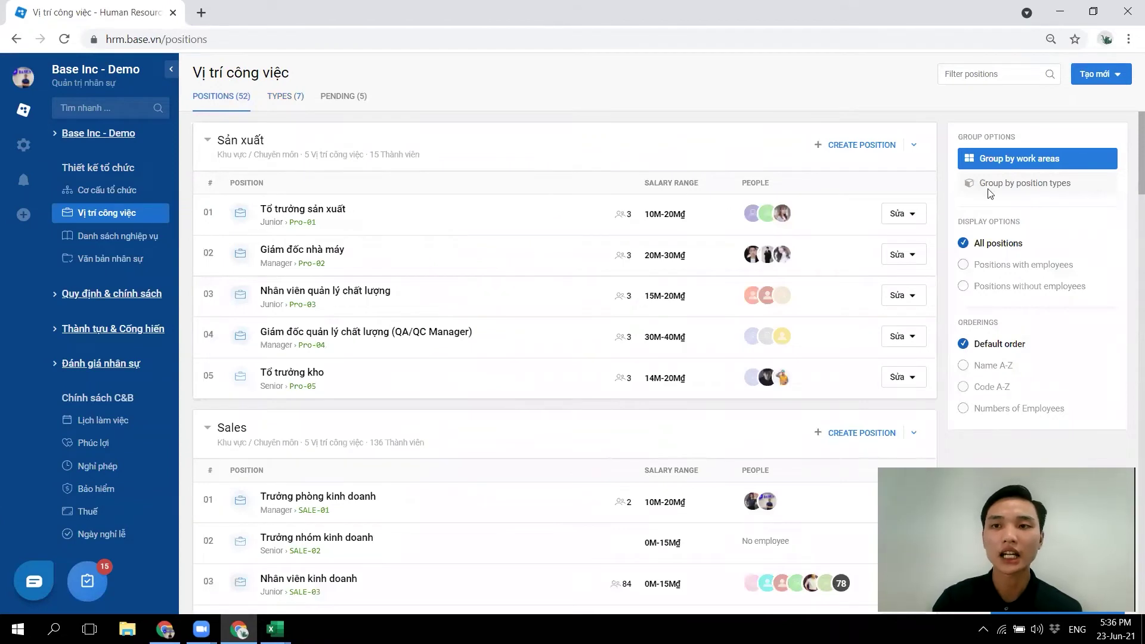
left_click(1106, 75)
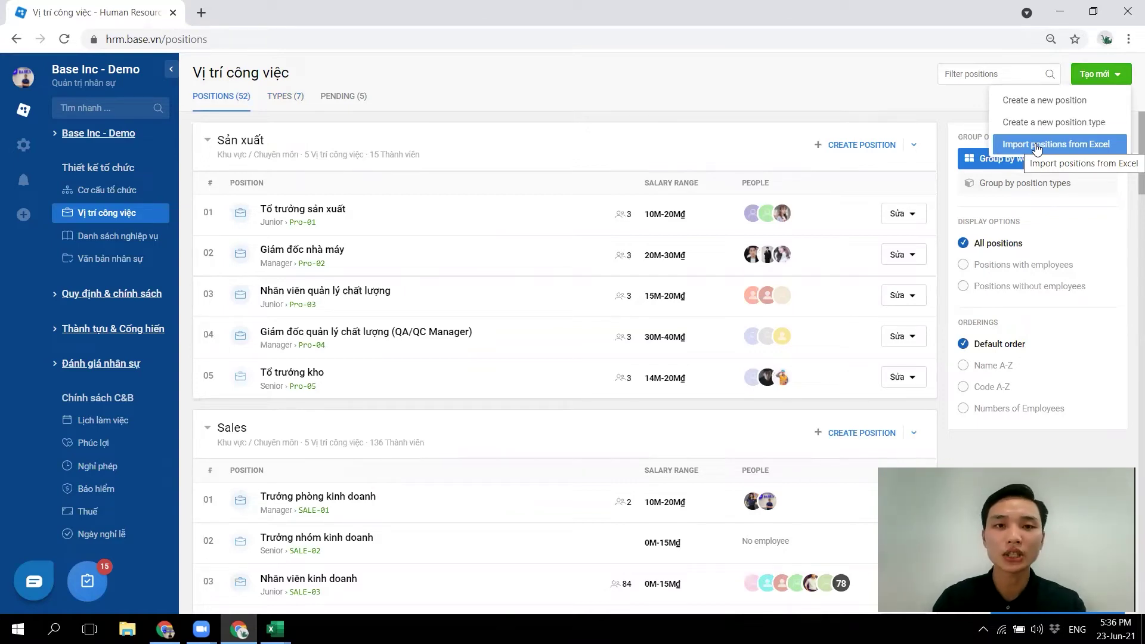
key("alt+Tab")
key("alt+Tab")
key("alt+Tab")
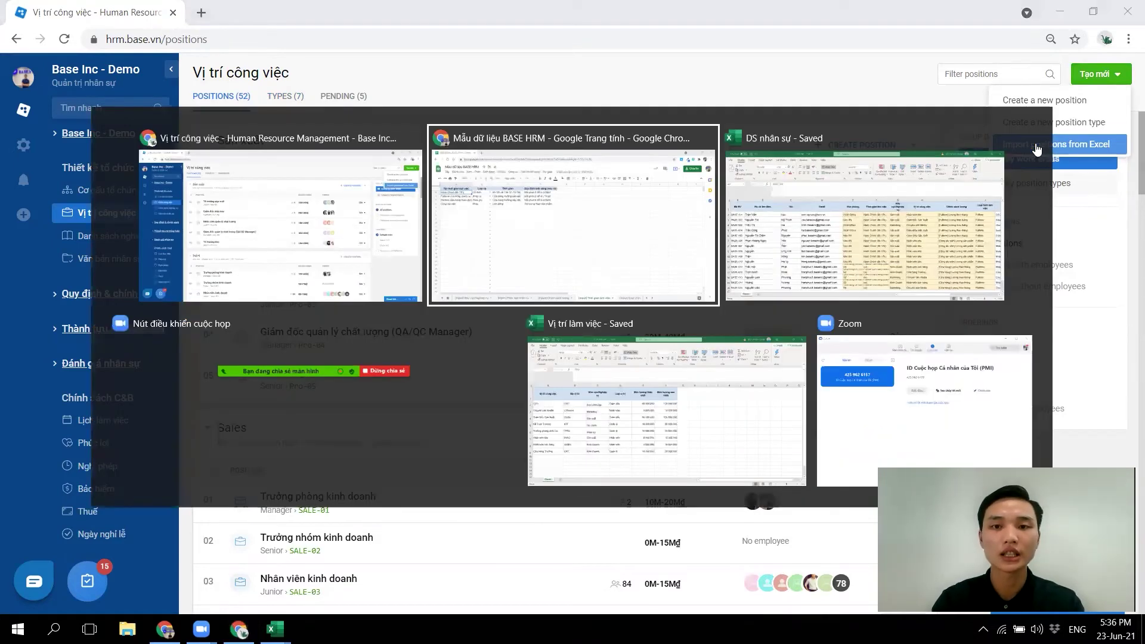
key("alt+Tab")
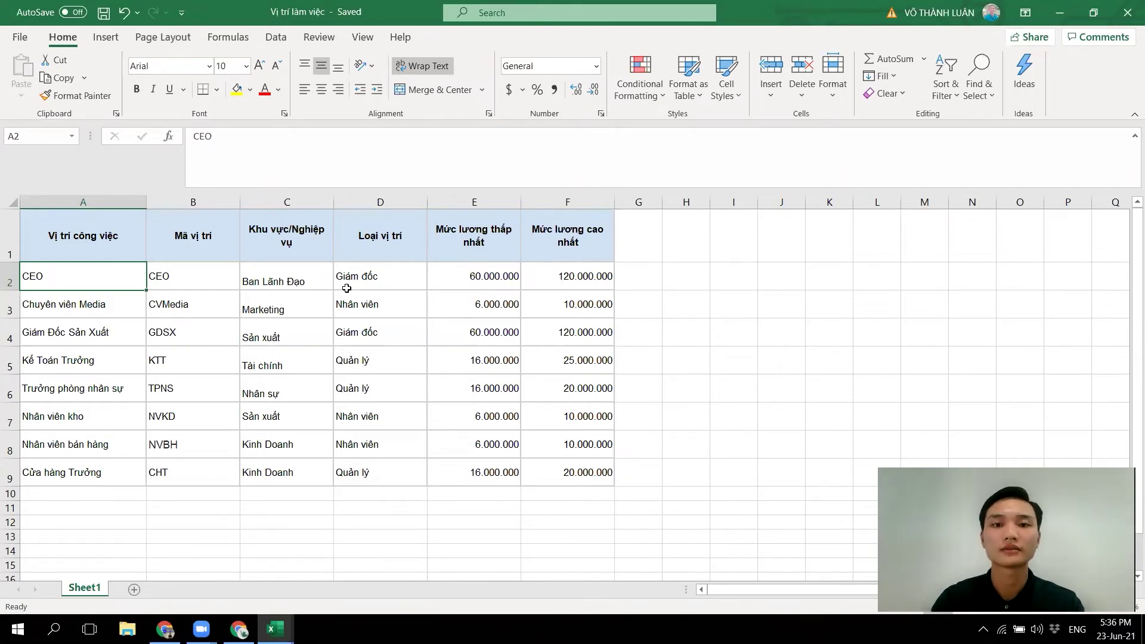
- Return to Base HRM, look through the positions by work area, and show the Danh sách nhân sự employee list
key("alt+Tab")
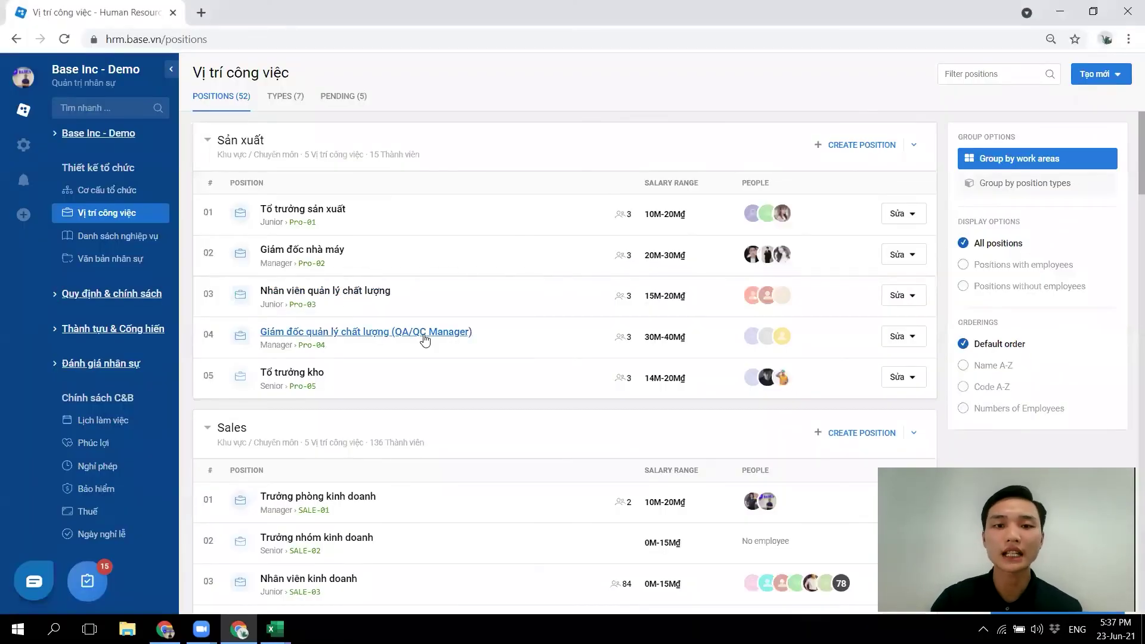
scroll(425, 338, "down", 13)
scroll(424, 339, "down", 8)
scroll(424, 338, "up", 20)
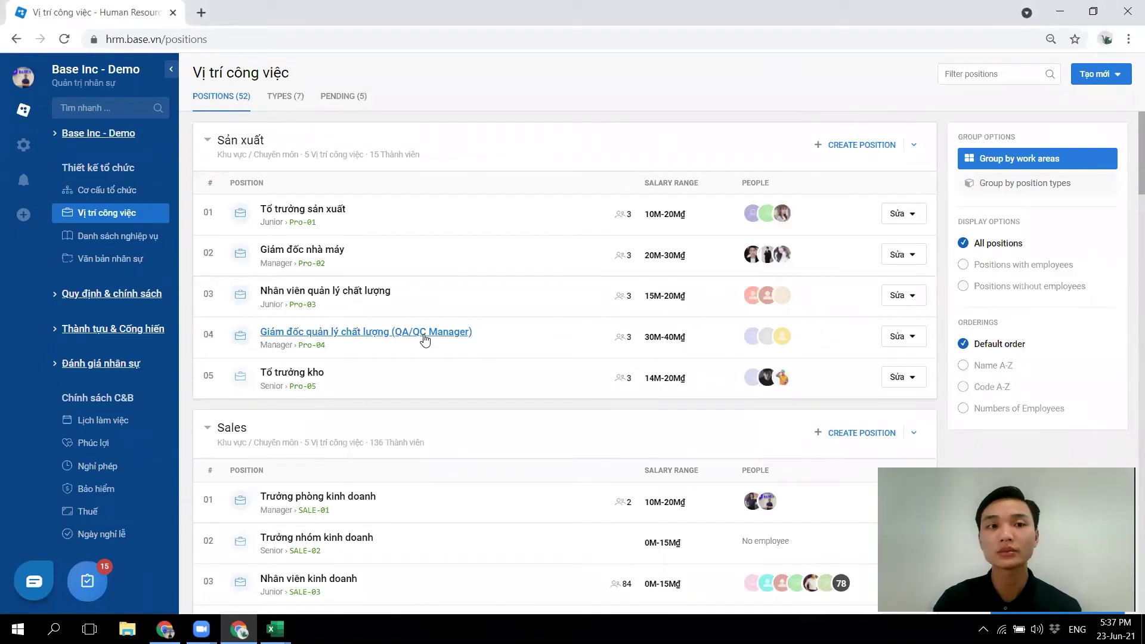
left_click(115, 137)
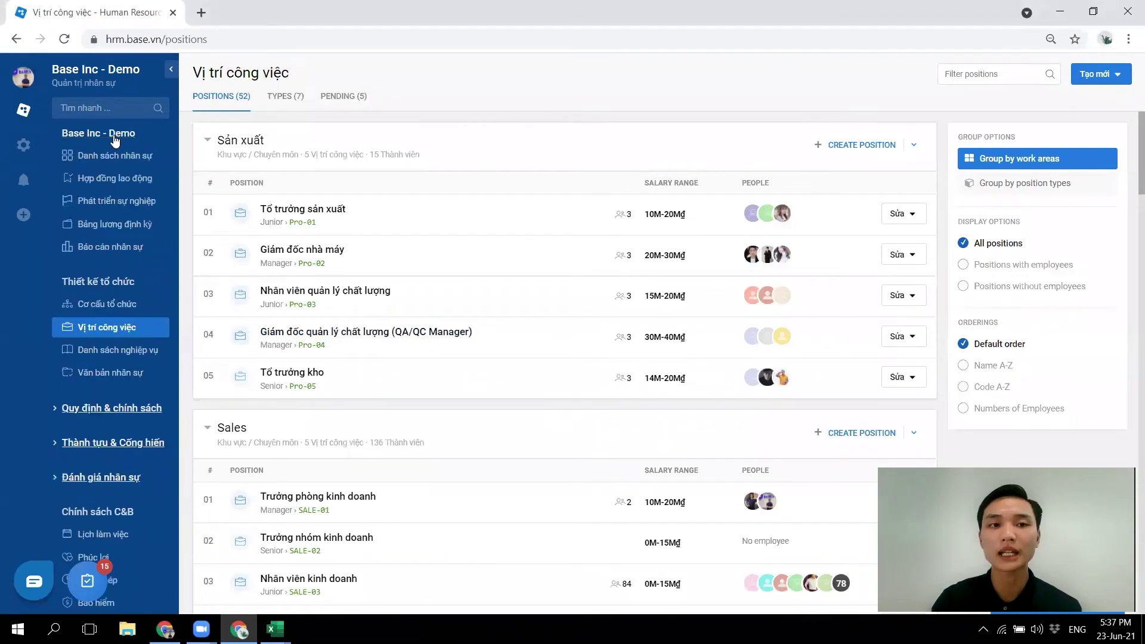
left_click(122, 153)
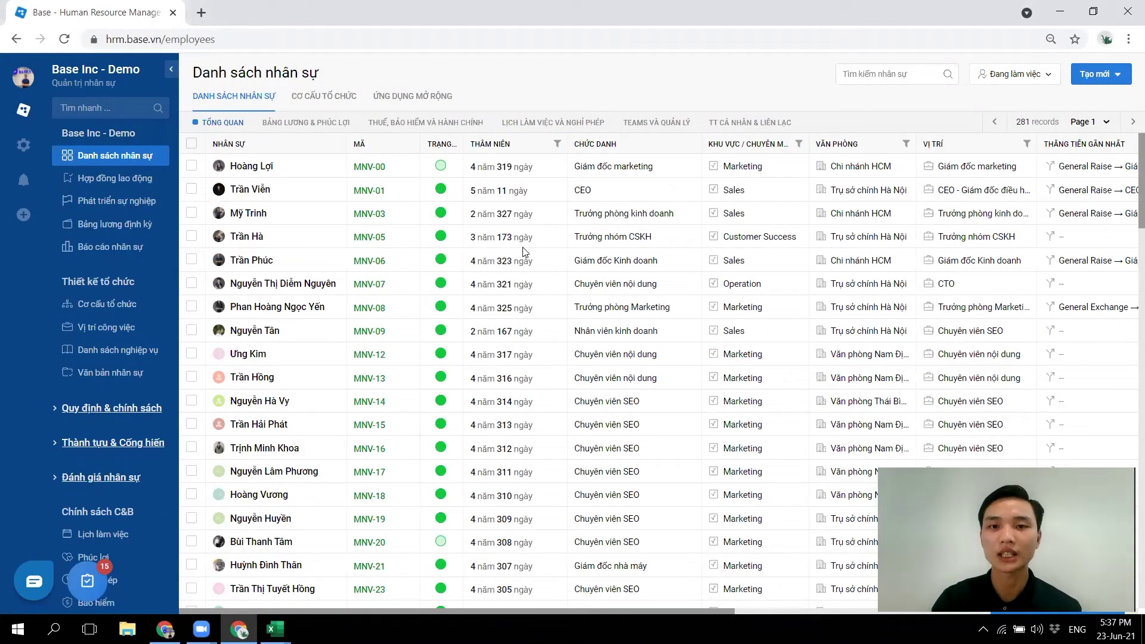
- Open the Import danh sách nhân sự form from the employee list and review its required Excel columns through Địa chỉ
scroll(522, 247, "down", 3)
scroll(523, 247, "up", 3)
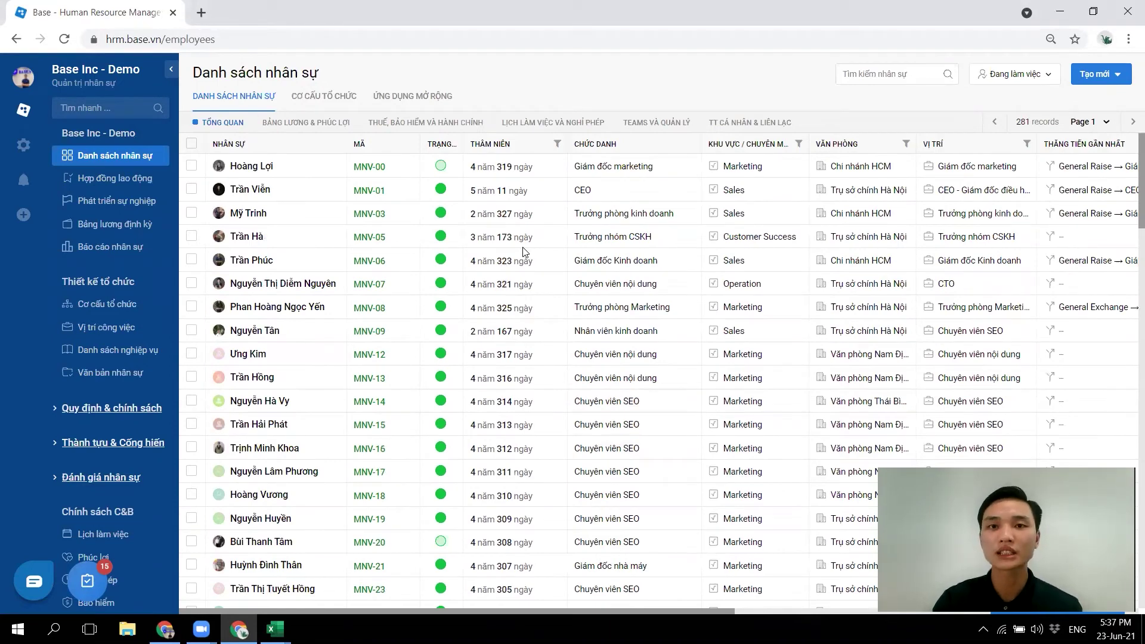
left_click(1105, 79)
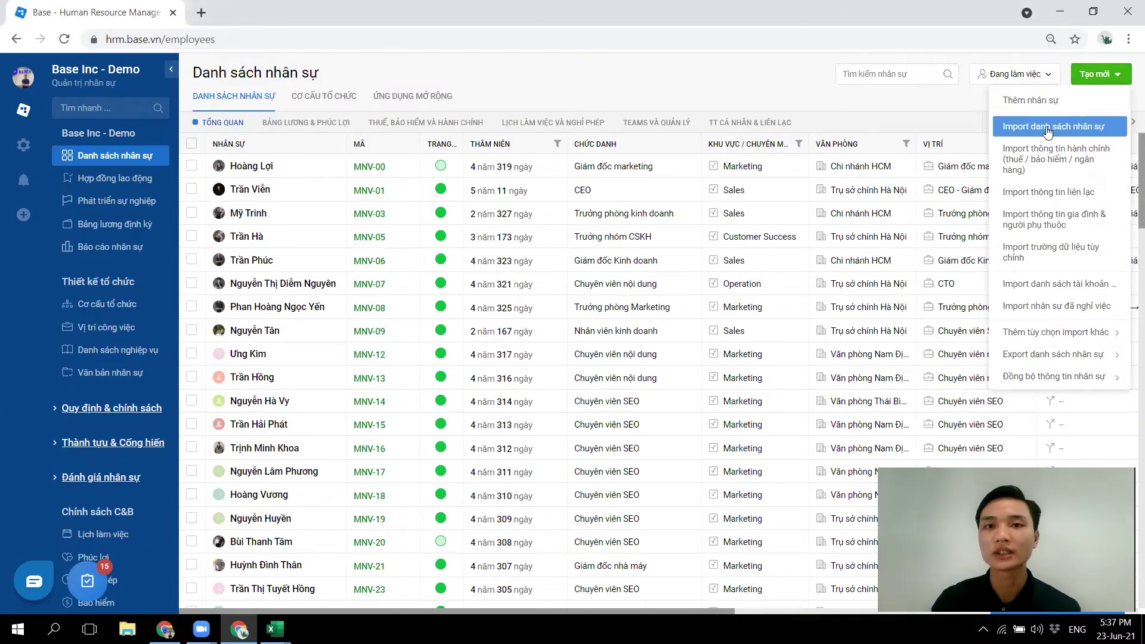
left_click(1080, 124)
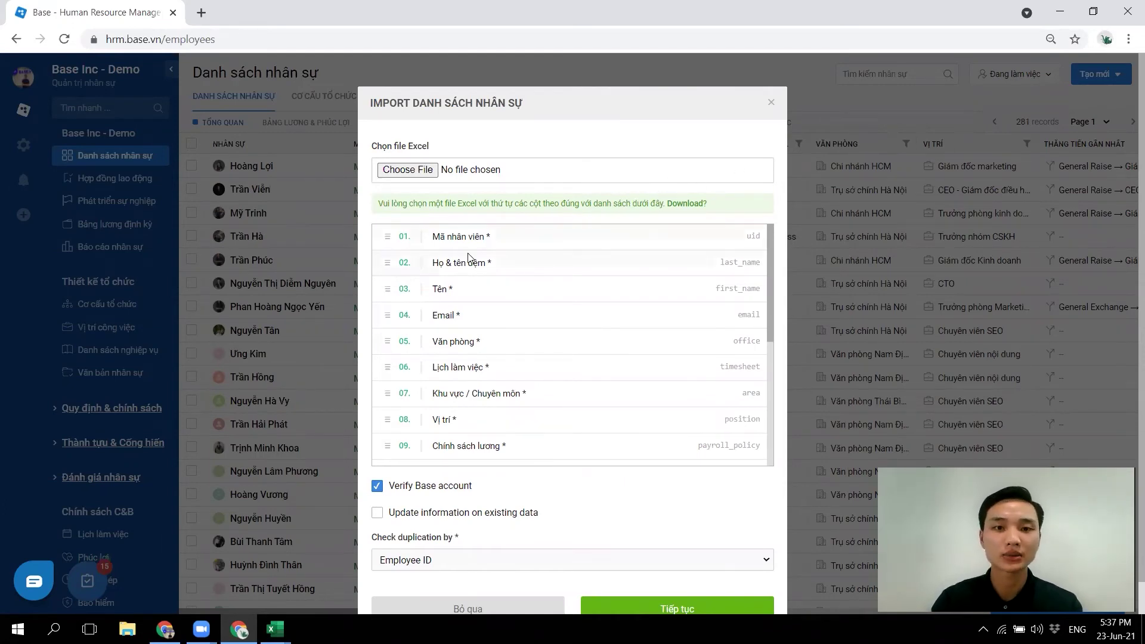
scroll(516, 242, "down", 5)
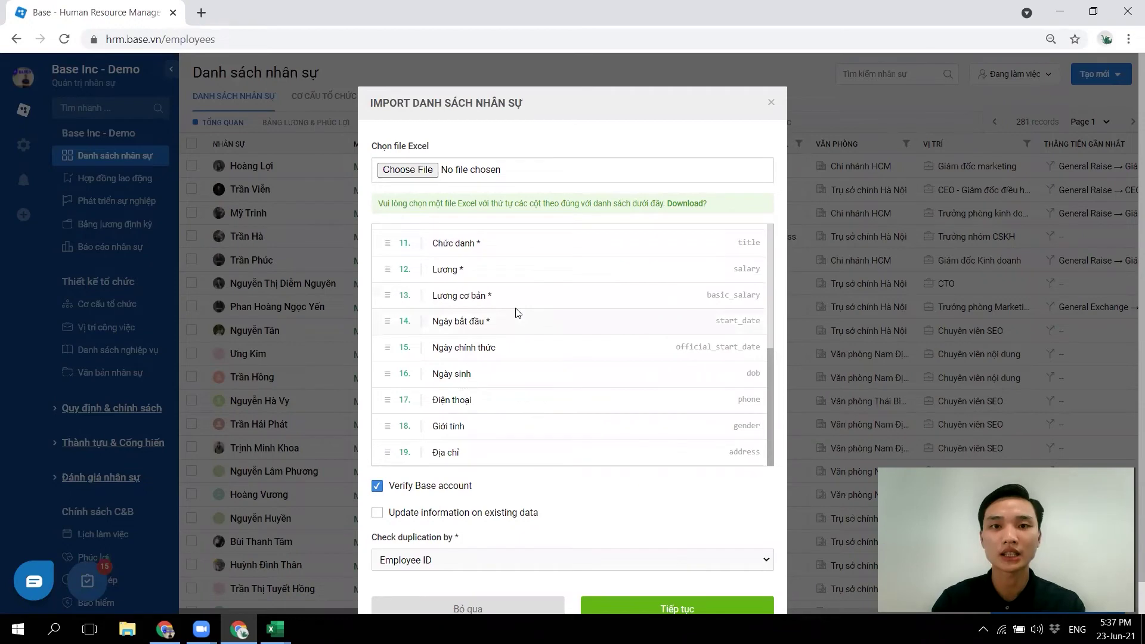
- Switch to Excel and review the DS nhân sự workbook's columns through Địa chỉ, highlighting the first three rows of salary and start-date data
key("alt+Tab")
key("alt+Tab")
key("alt+Tab")
key("Right")
key("Right")
key("Right")
key("Right")
key("Right")
key("Right")
key("Right")
key("Right")
key("Right")
key("Right")
key("Right")
key("Right")
key("Right")
key("Right")
key("Right")
key("Right")
key("Right")
key("Right")
key("Right")
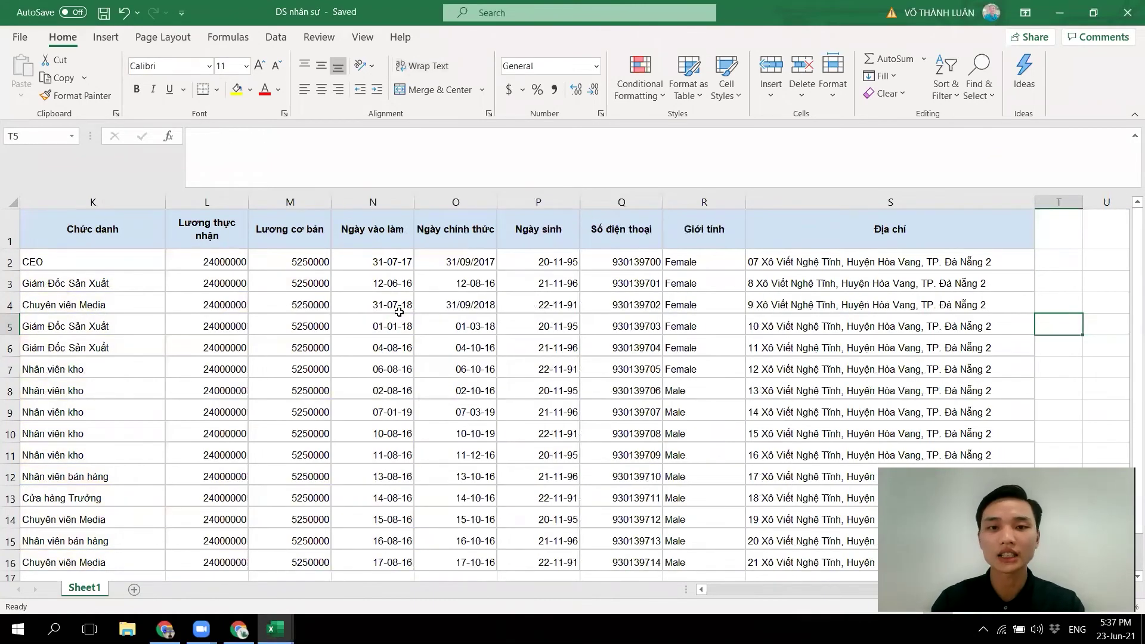
left_click(638, 330)
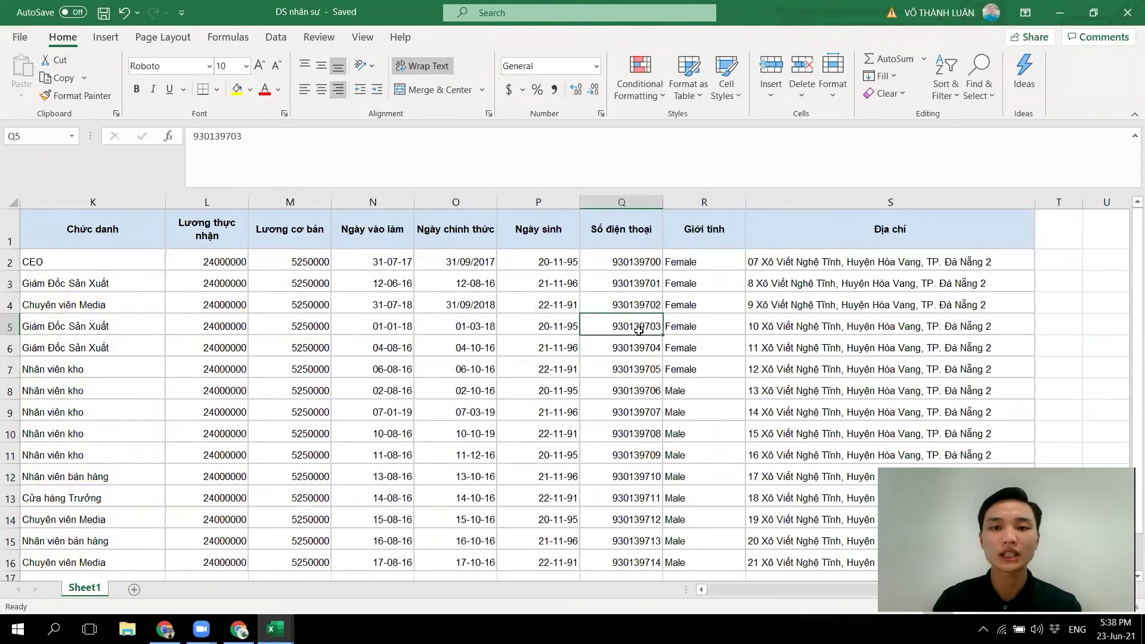
left_click_drag(220, 262, 345, 313)
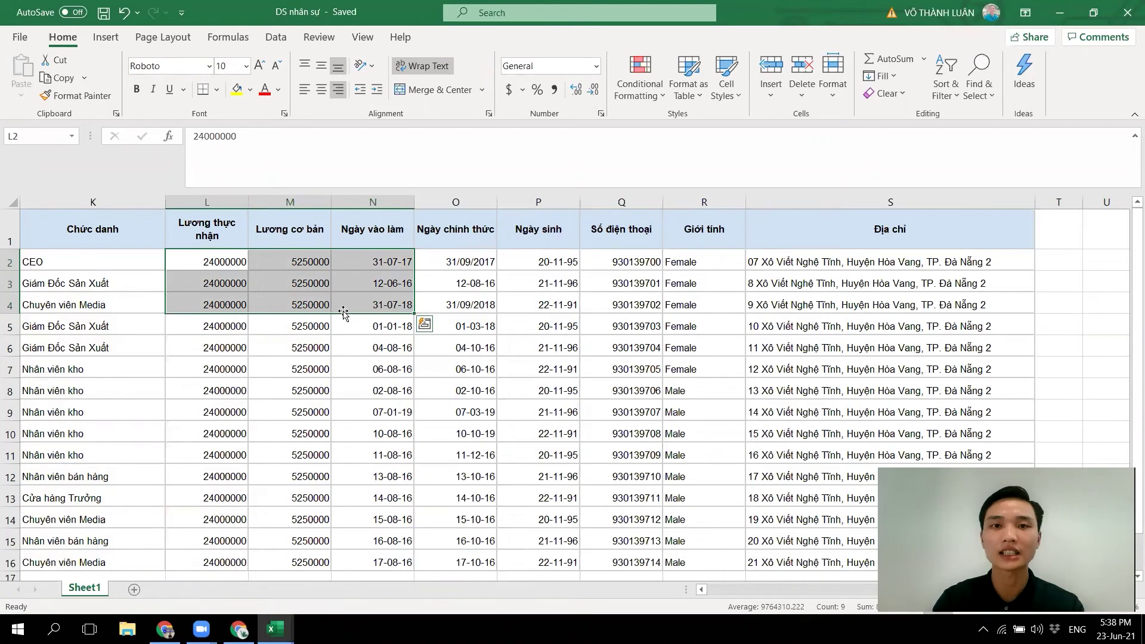
- Return to the Base HRM import form, review its account verification and duplication check options, and dismiss it without importing
key("alt+Tab")
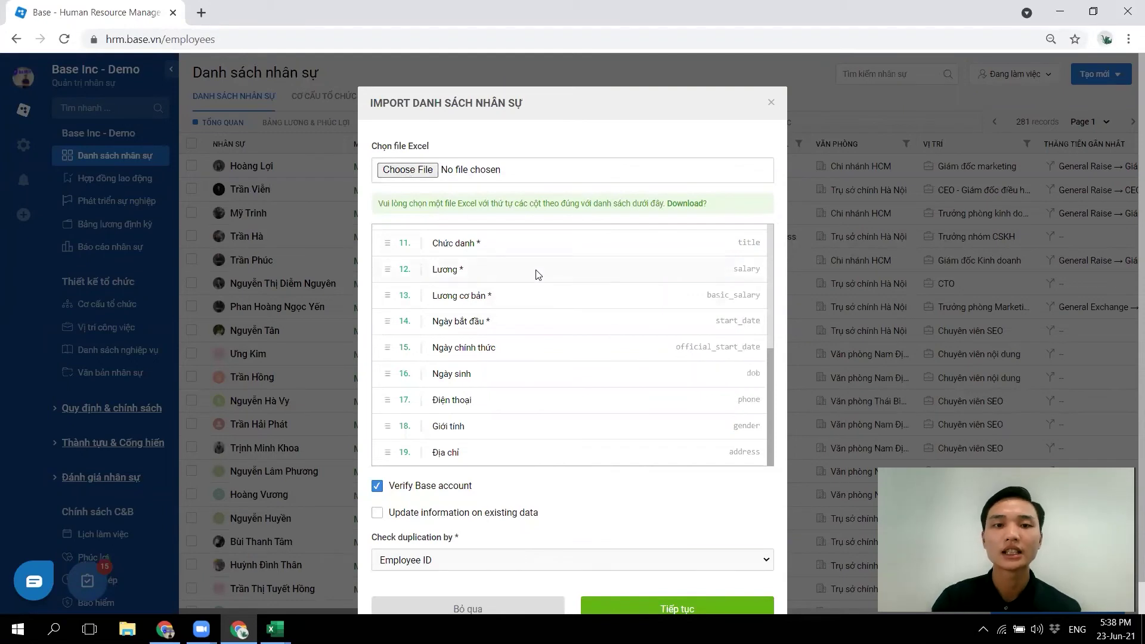
scroll(536, 271, "down", 1)
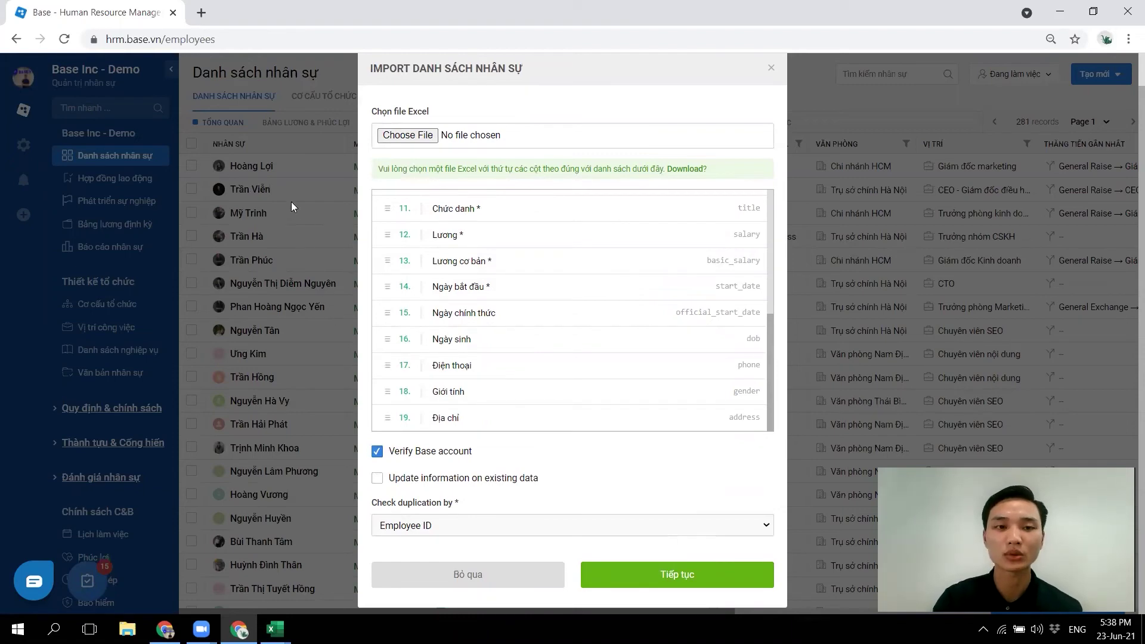
left_click(440, 576)
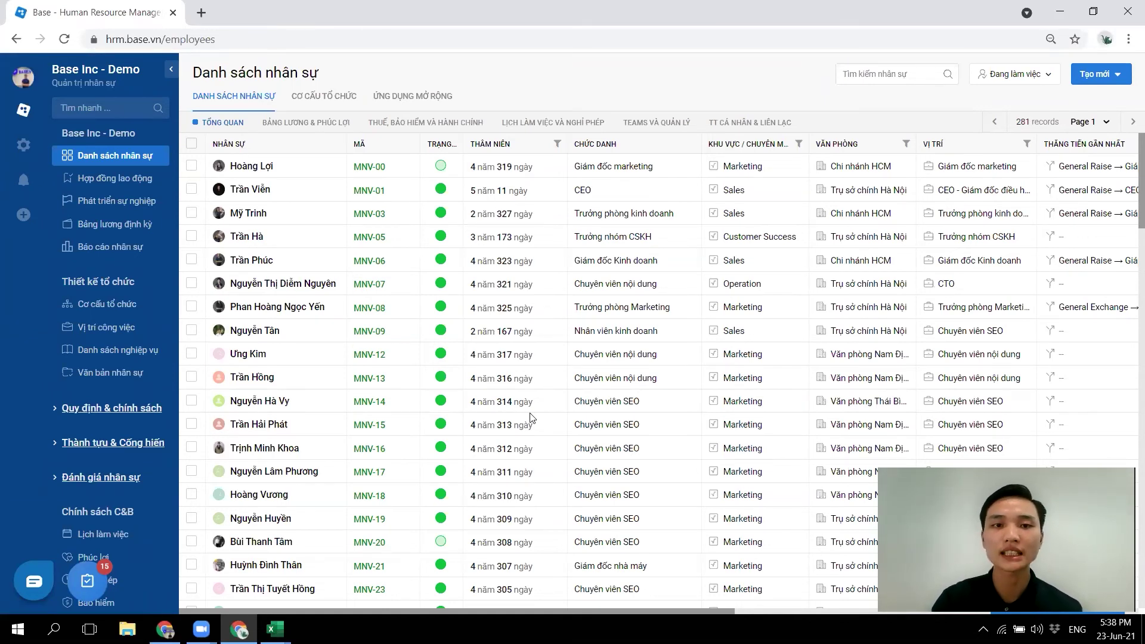
- Open account.base.vn in a new browser tab and show the company's Thành viên member list
left_click(202, 12)
type("ac")
key("Return")
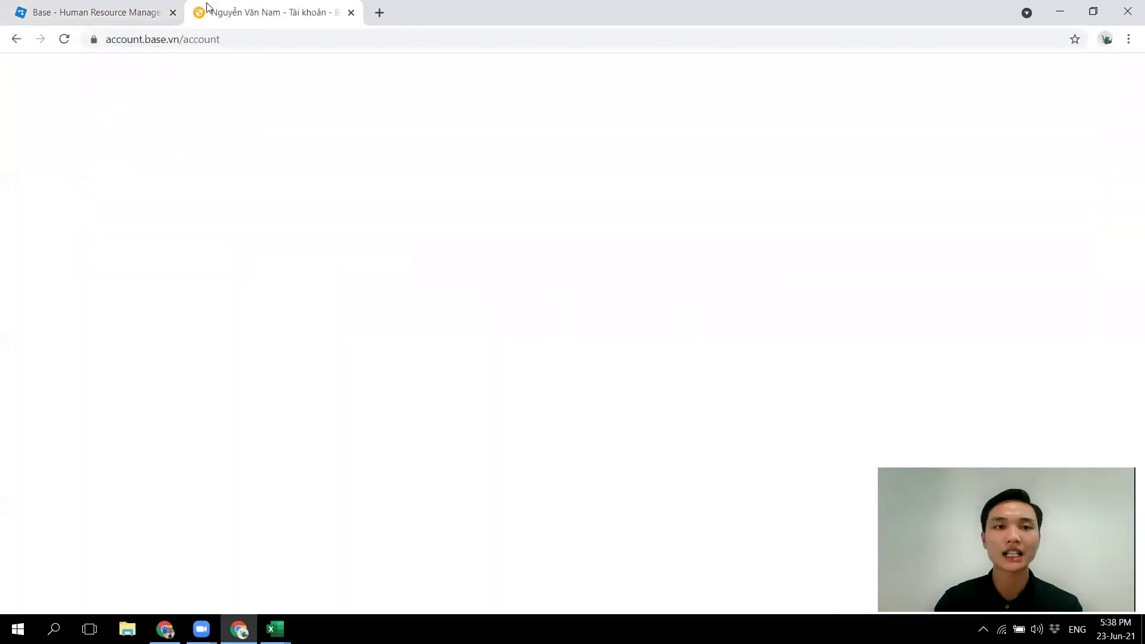
left_click(17, 187)
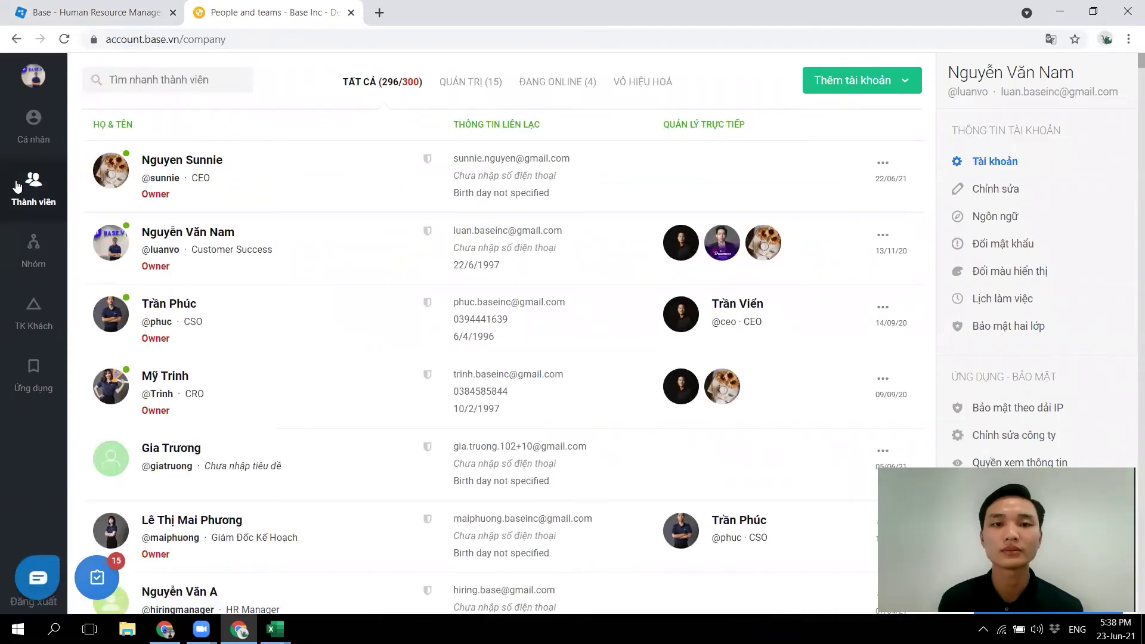
- Return to the Danh sách nhân sự list in Base HRM and show the options for adding or importing employees
left_click(50, 12)
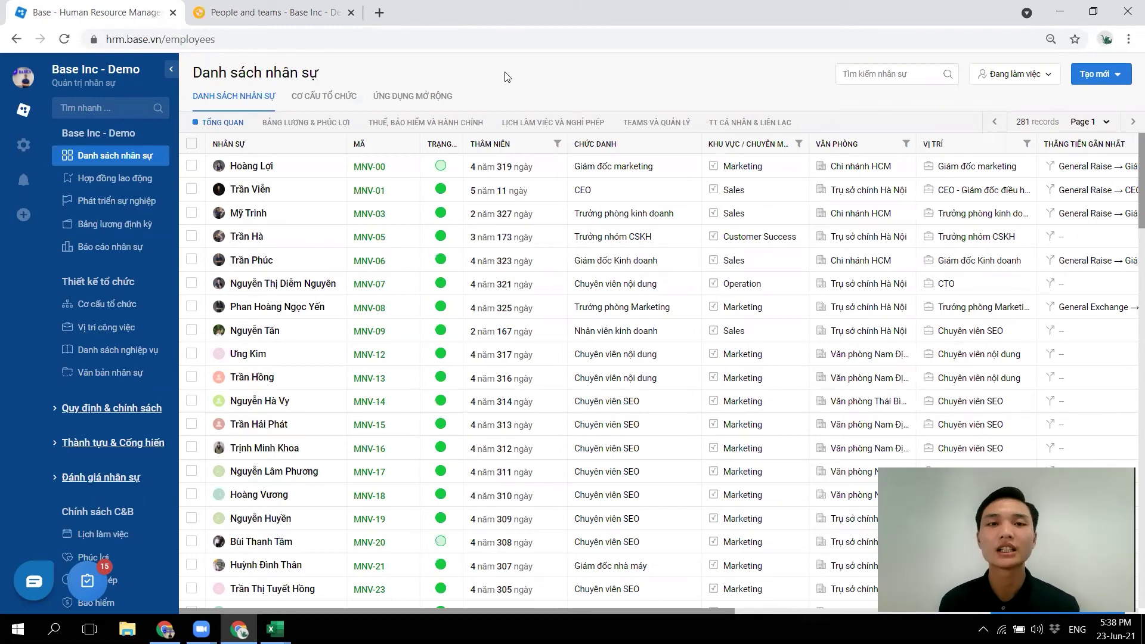
left_click(1077, 81)
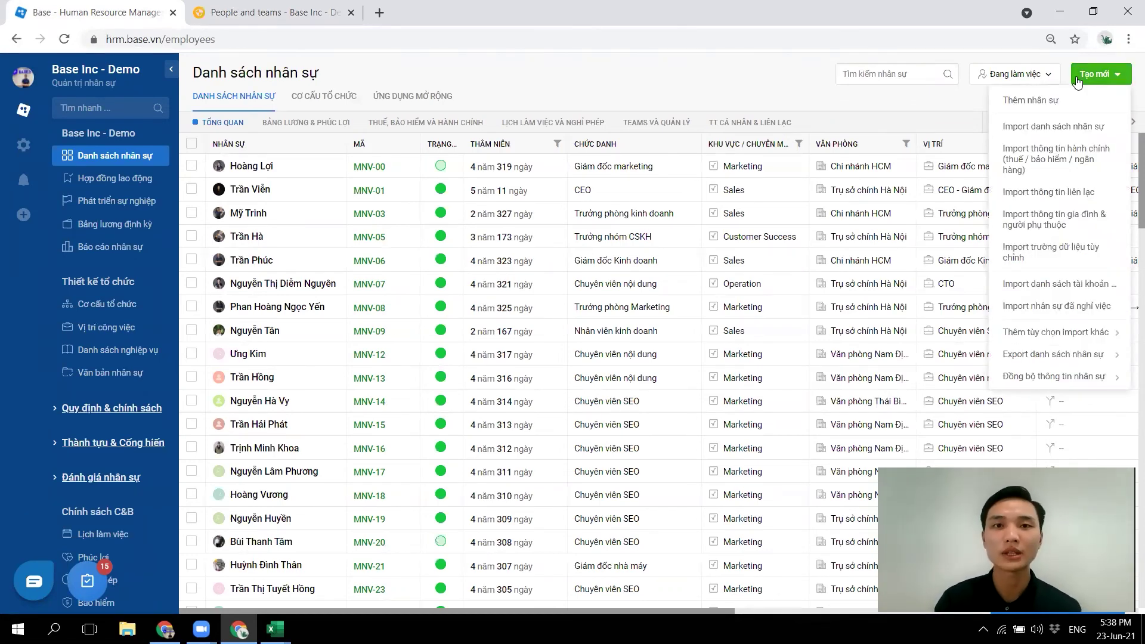